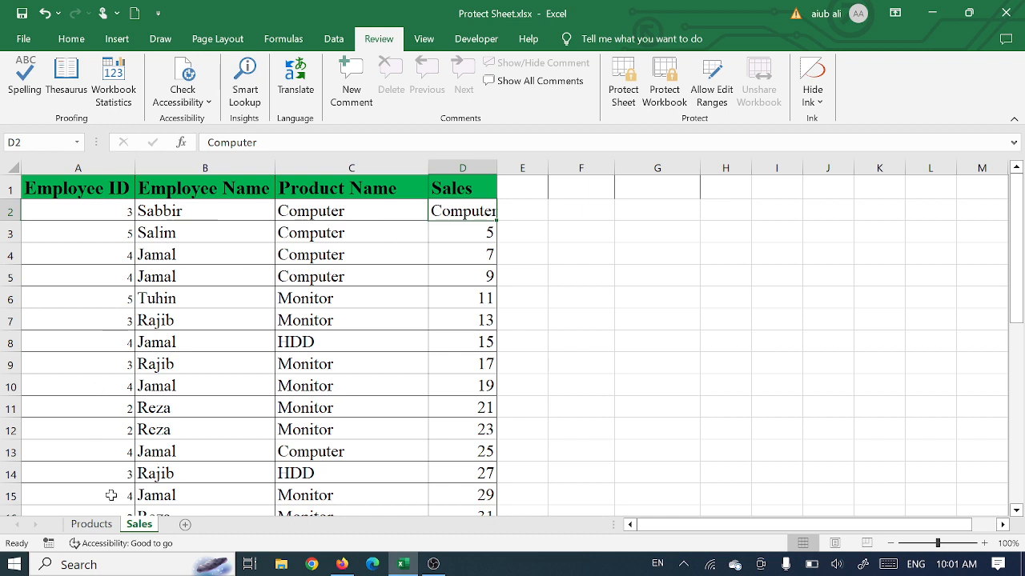
click(246, 249)
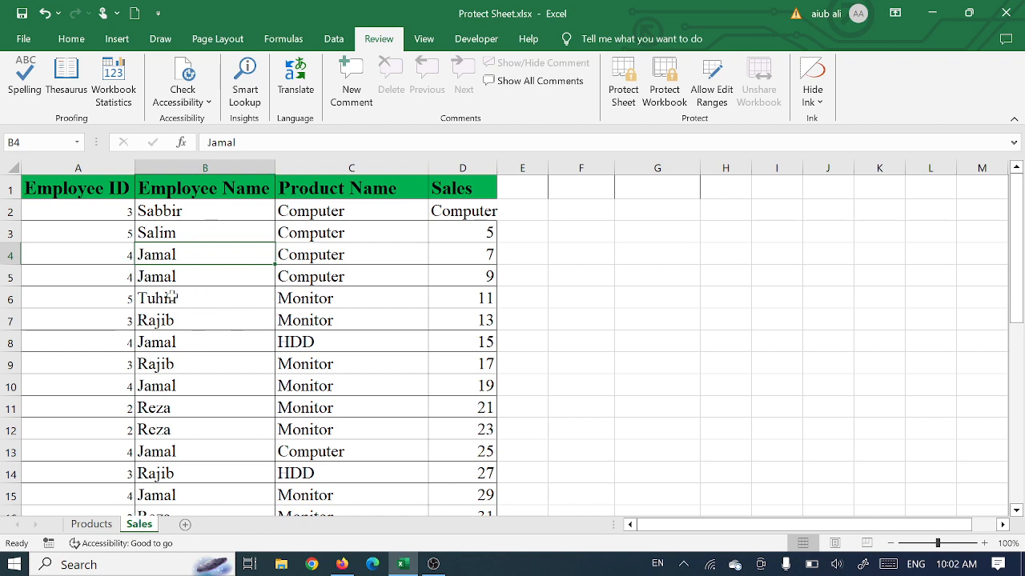
click(264, 298)
click(178, 214)
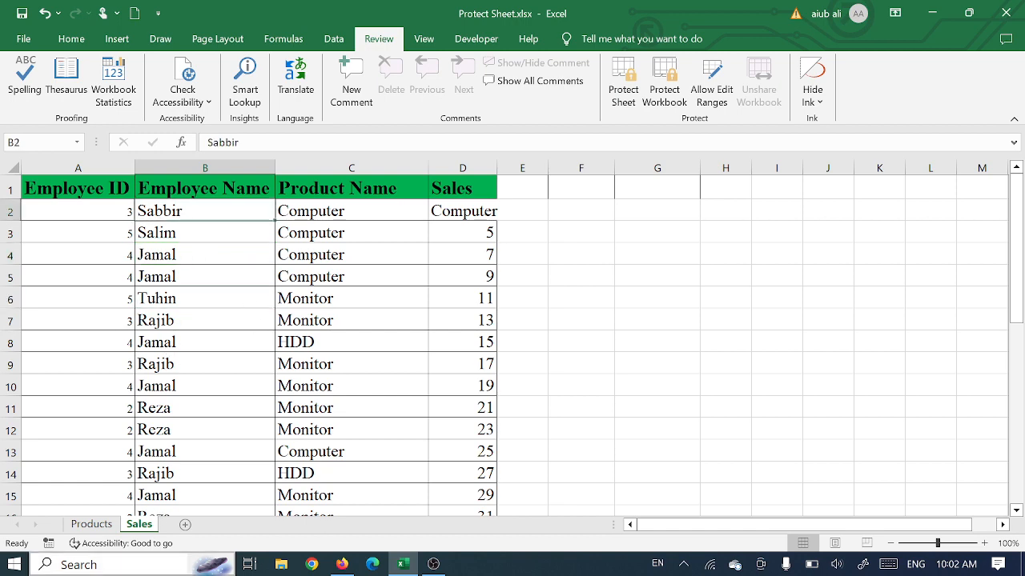
click(71, 39)
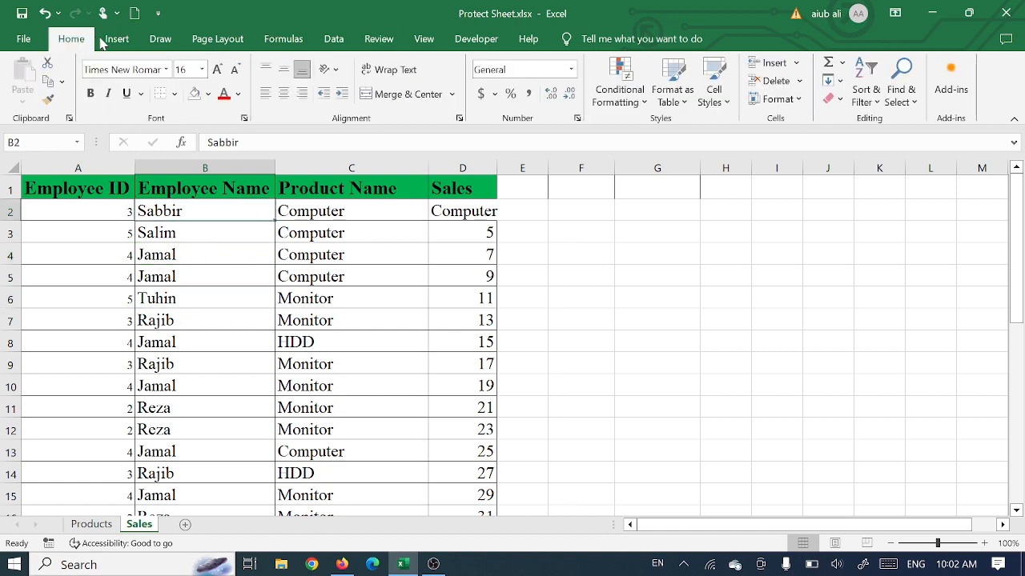
click(116, 39)
click(379, 43)
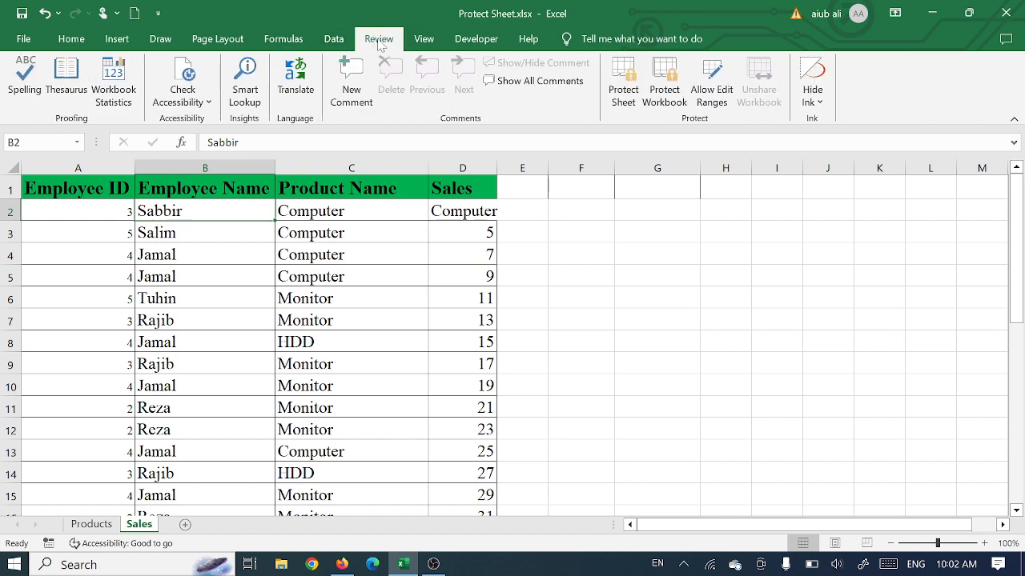
click(201, 257)
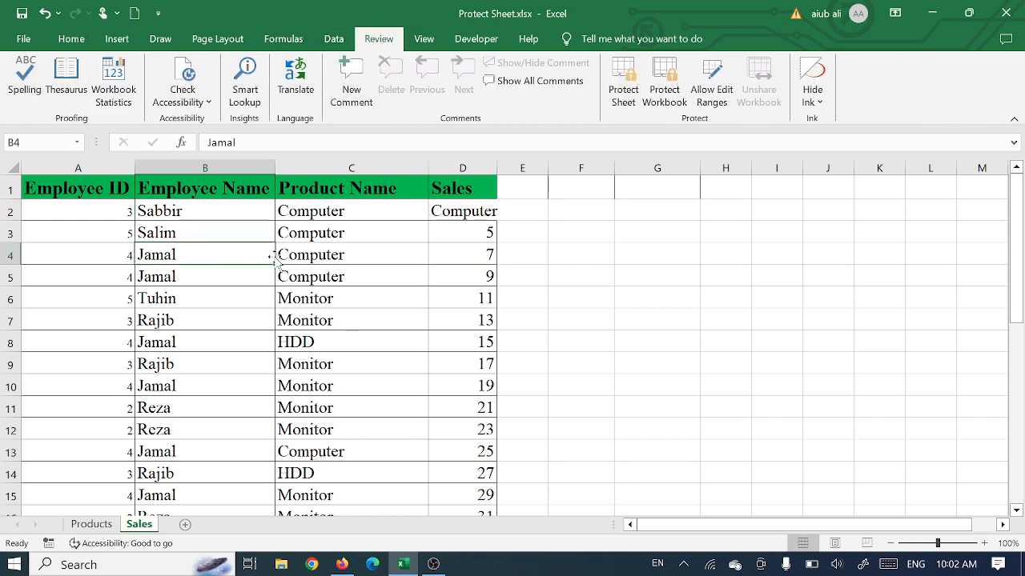
click(172, 215)
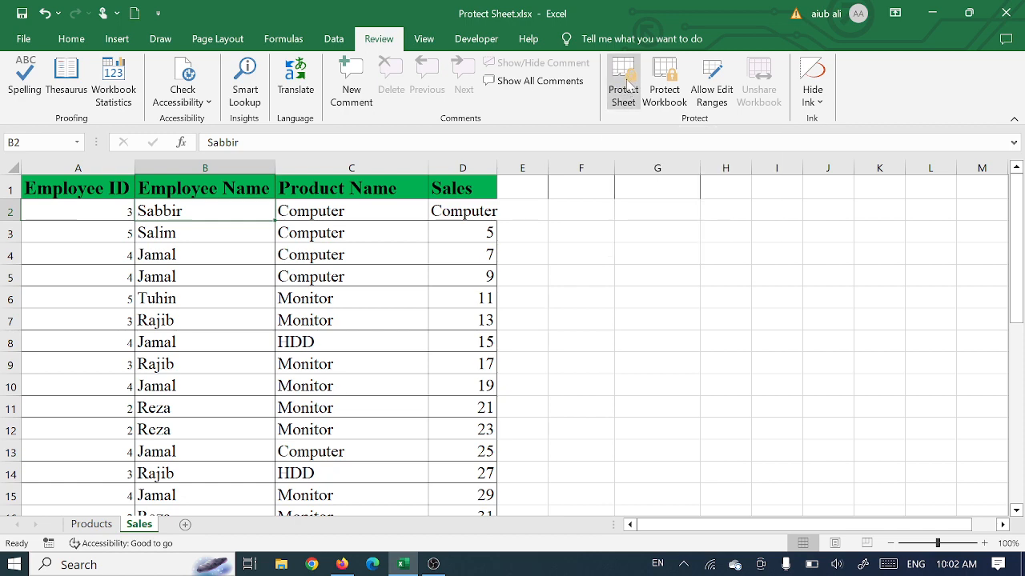
Step: Protect the Sales sheet with a password, allowing only selection of locked and unlocked cells, and reenter the password to confirm
click(621, 83)
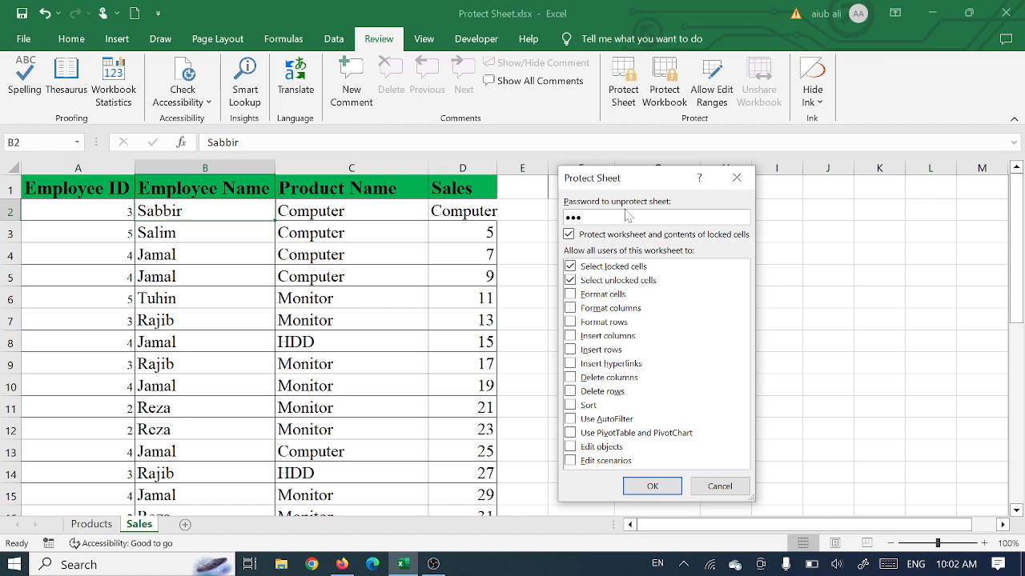
click(653, 488)
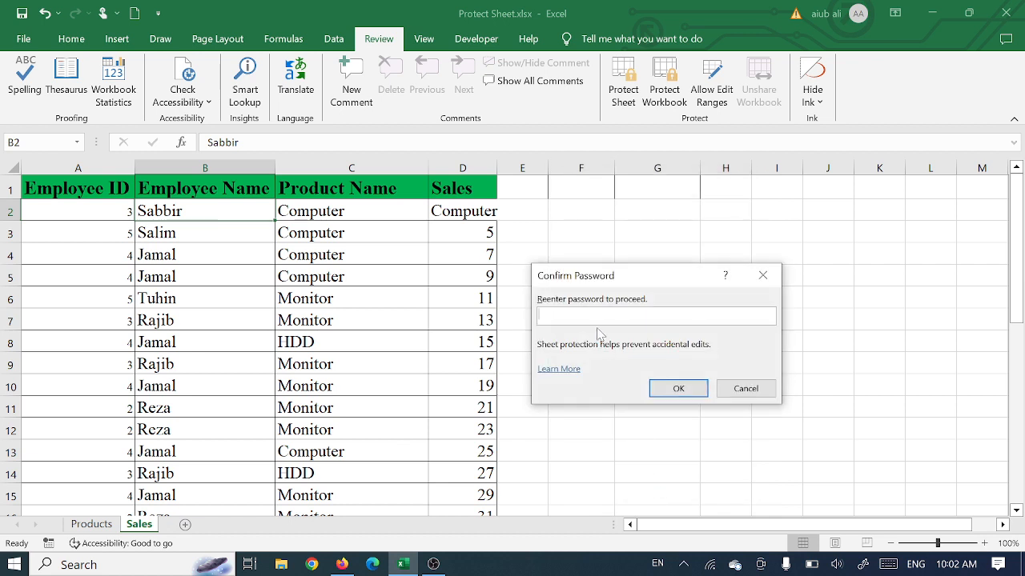
text(123)
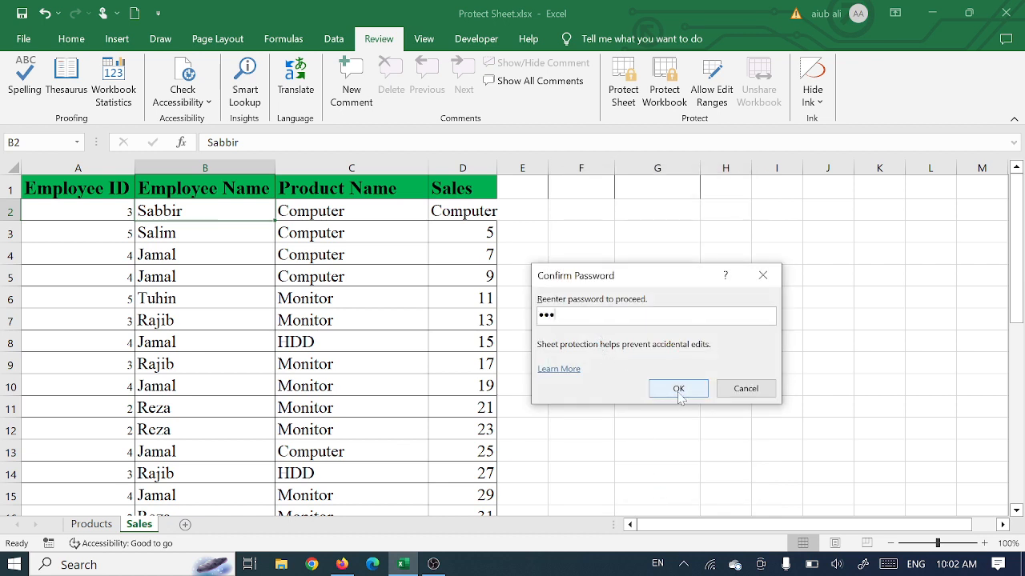
click(678, 389)
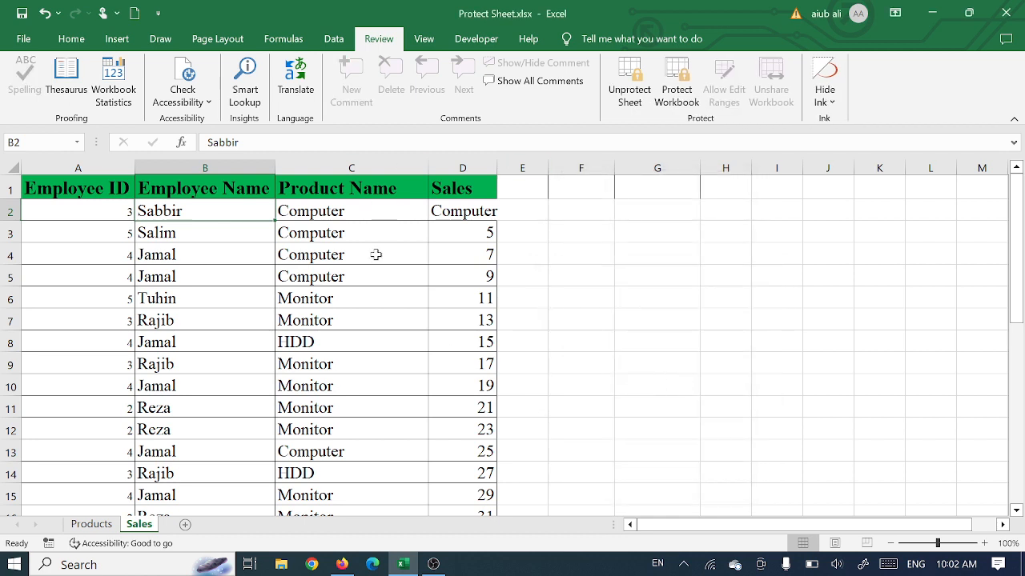
Step: Try to edit the employee name in B6 and the product name in C11 on the protected Sales sheet
click(344, 280)
click(142, 300)
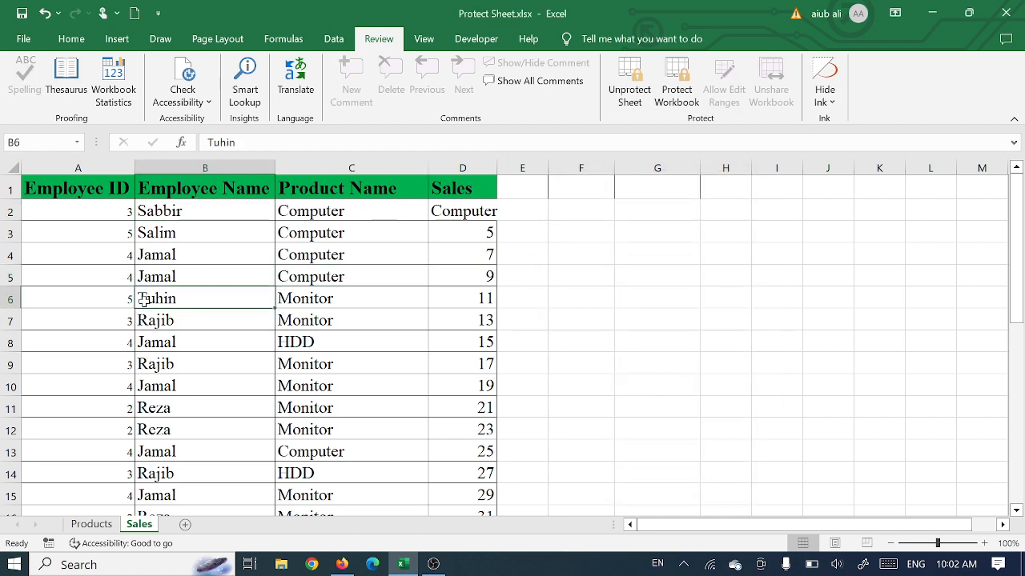
double_click(142, 299)
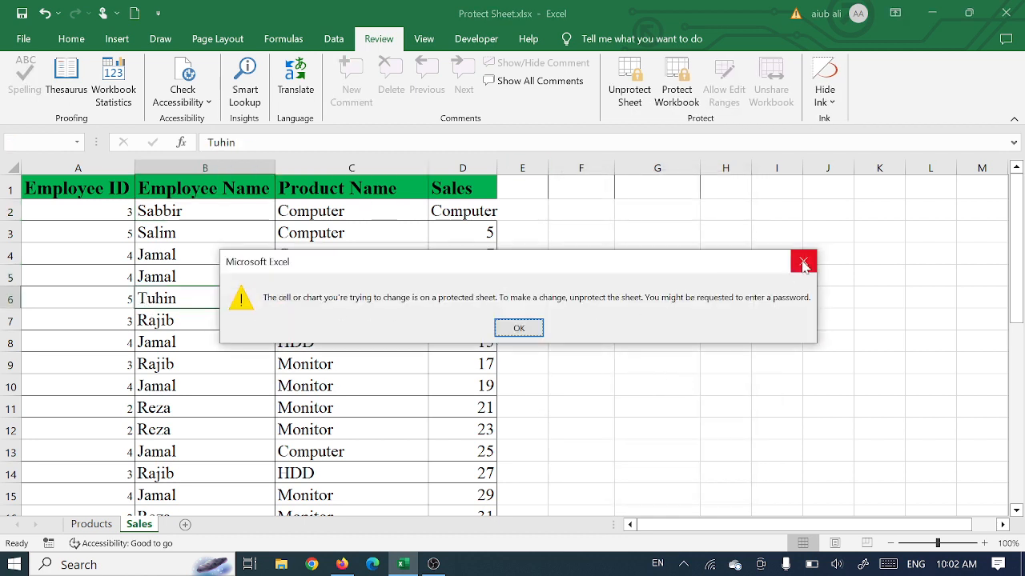
click(803, 265)
click(381, 302)
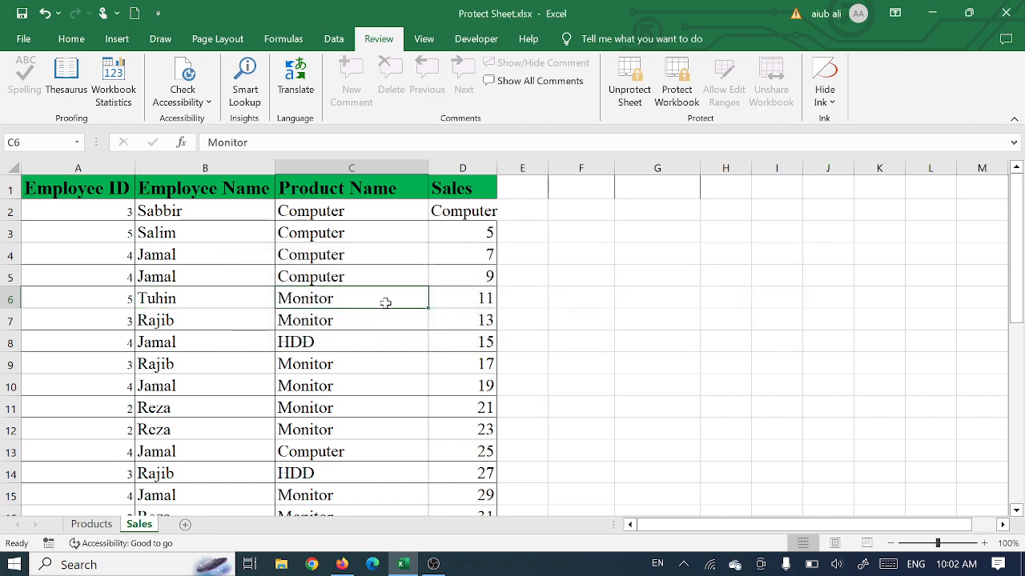
click(317, 402)
double_click(318, 400)
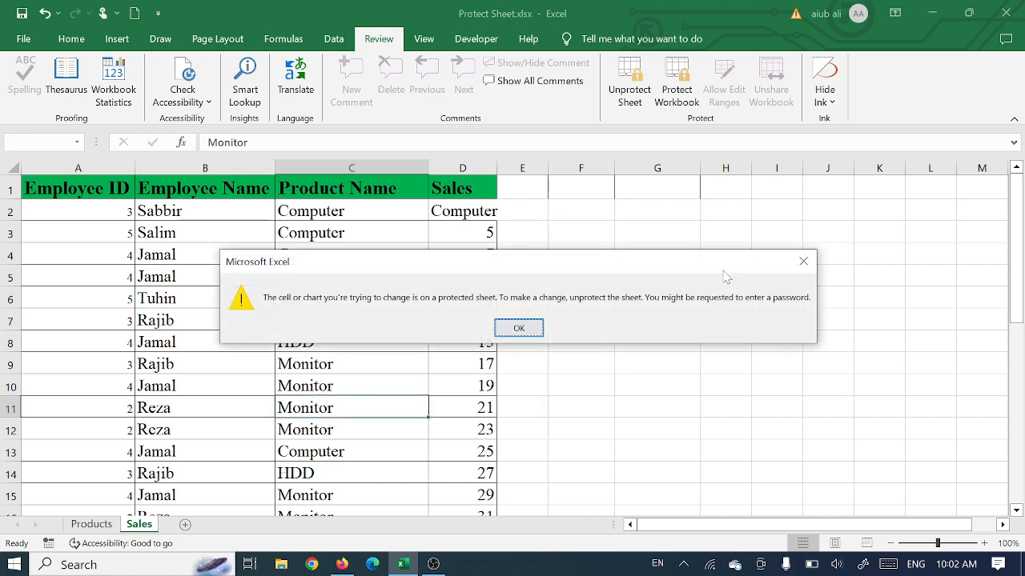
click(803, 261)
click(277, 314)
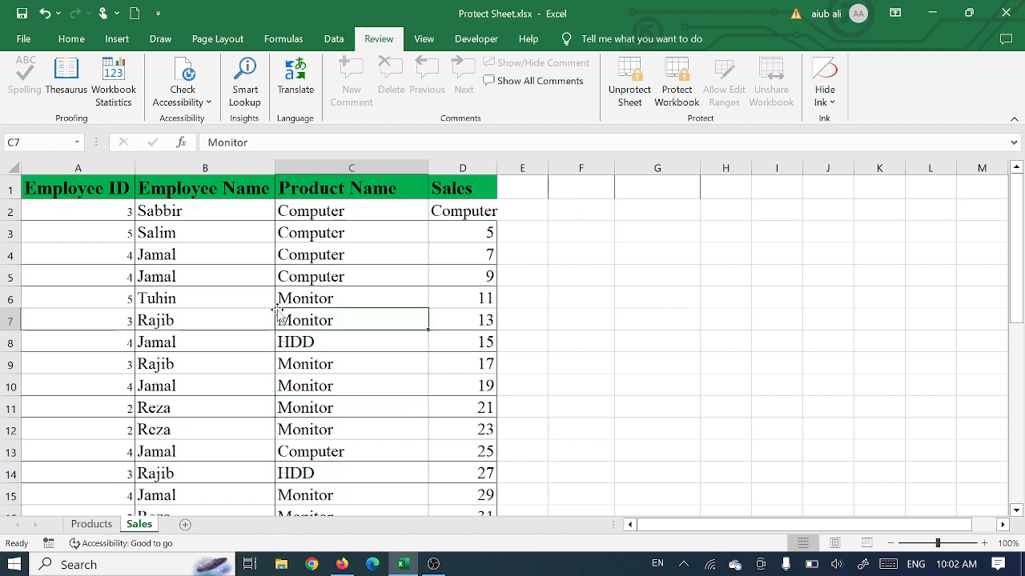
Step: Unprotect the Sales sheet by entering its password
click(475, 217)
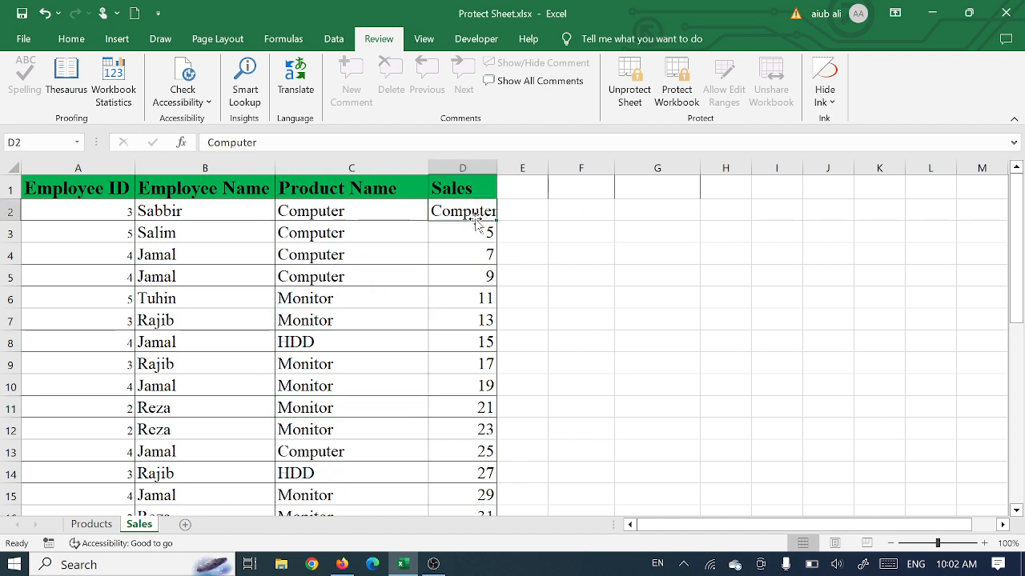
click(629, 87)
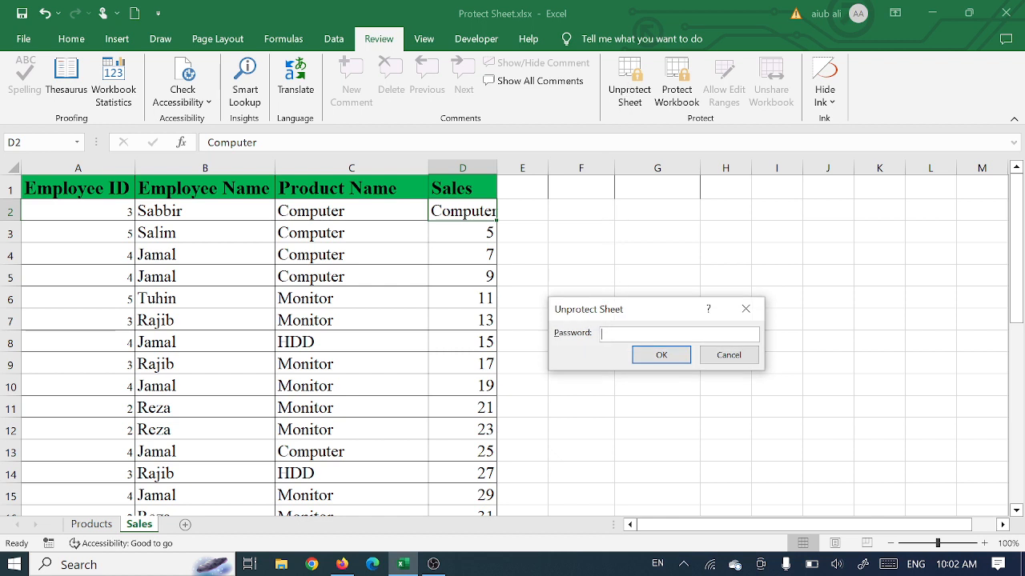
click(659, 356)
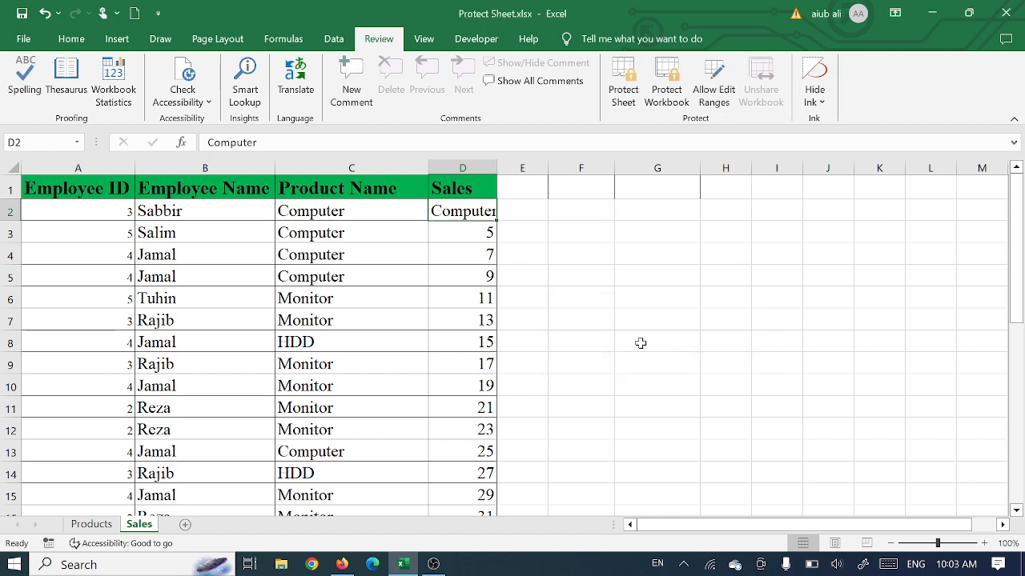
Step: Clear cell D2 in the Sales column and enter 7 in it
click(636, 321)
click(465, 213)
key(Delete)
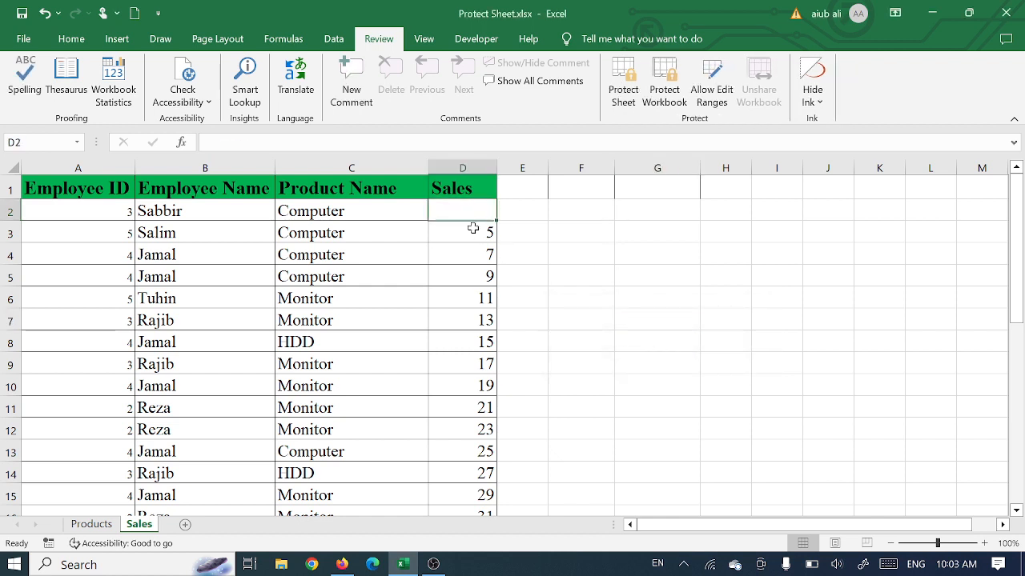
click(584, 237)
click(469, 210)
text(7)
click(659, 234)
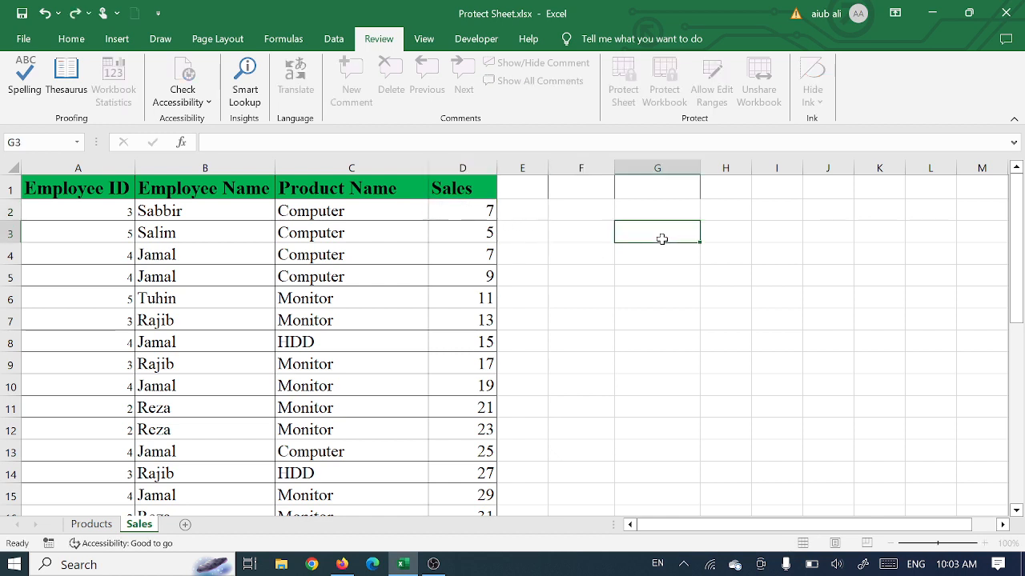
Step: Look through the entries in the Employee Name column of the Sales sheet
click(213, 165)
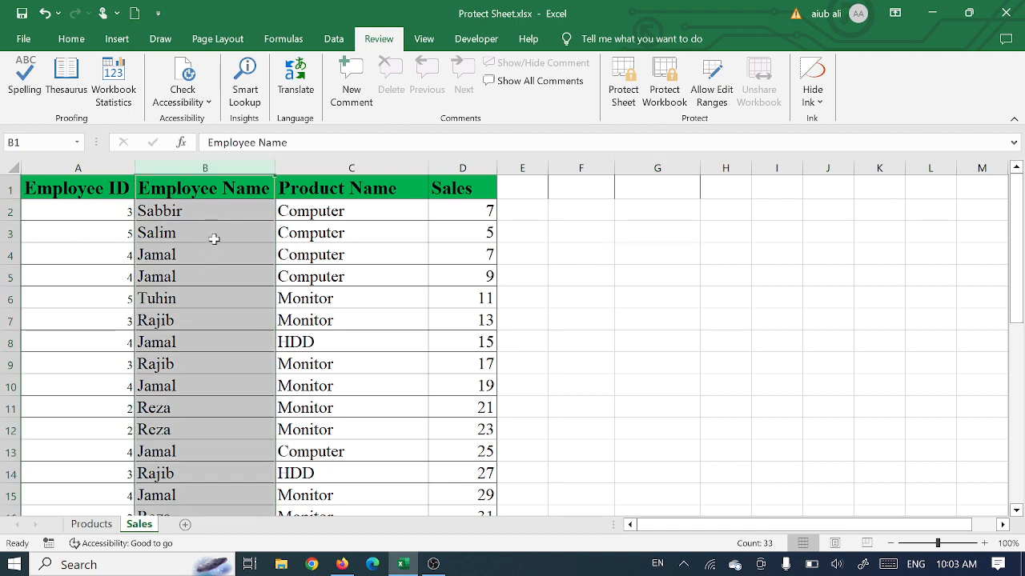
scroll(211, 300, down, 3)
scroll(211, 299, down, 2)
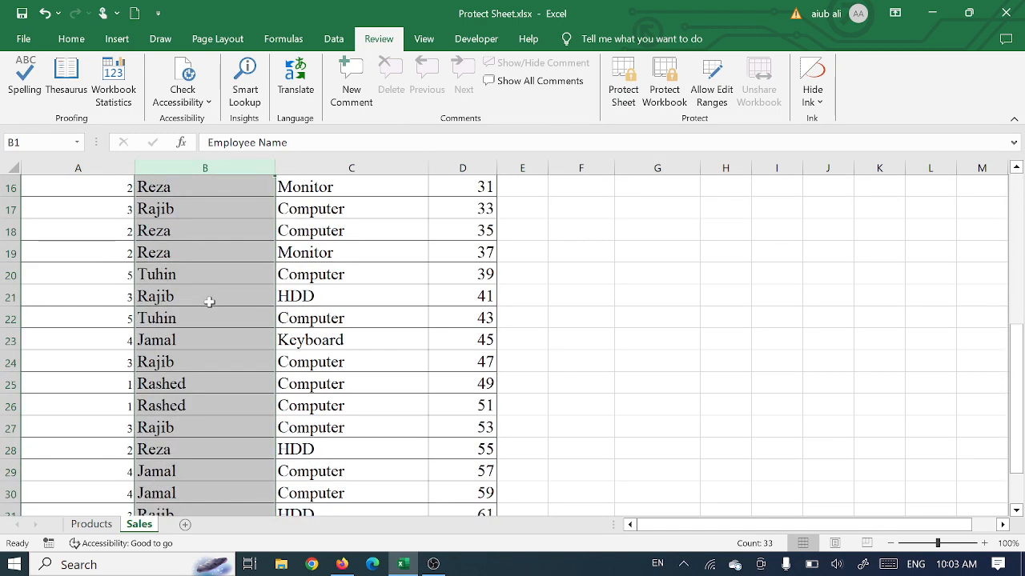
scroll(212, 299, up, 5)
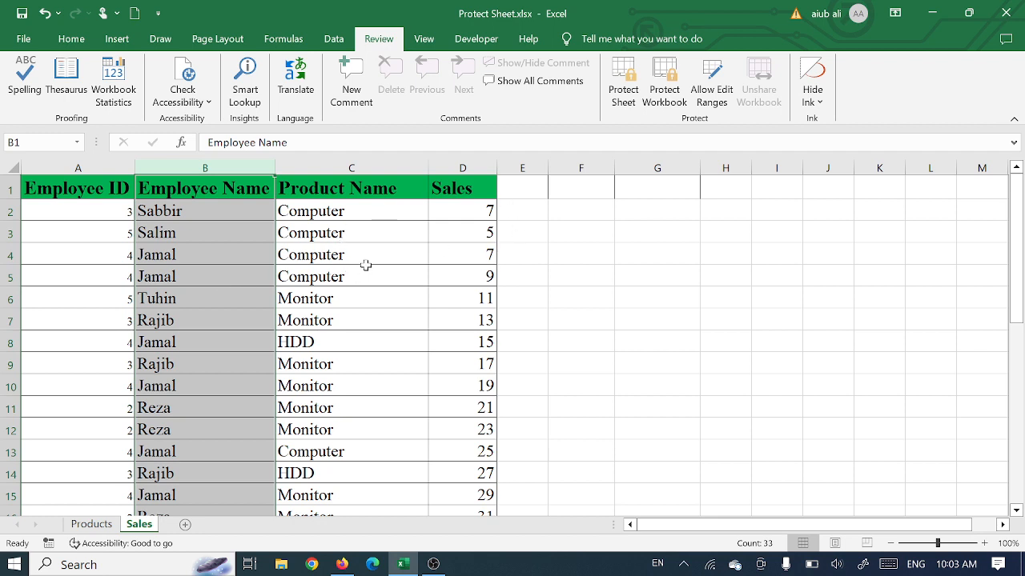
click(192, 209)
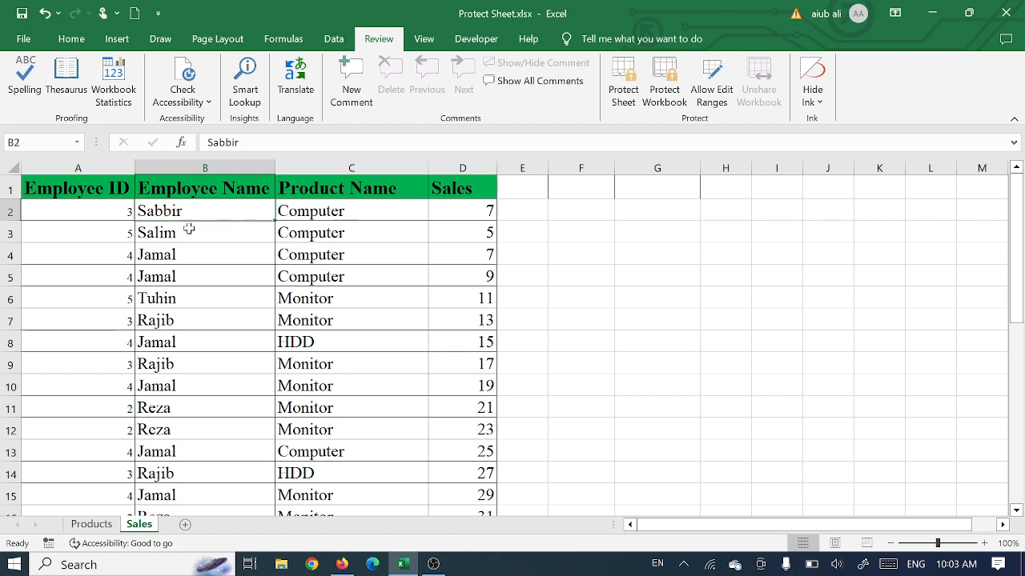
click(188, 186)
key(ctrl+shift+Down)
click(185, 213)
Step: Check the Locked and Hidden protection settings in the cell format of B3 without changing them
right_click(187, 233)
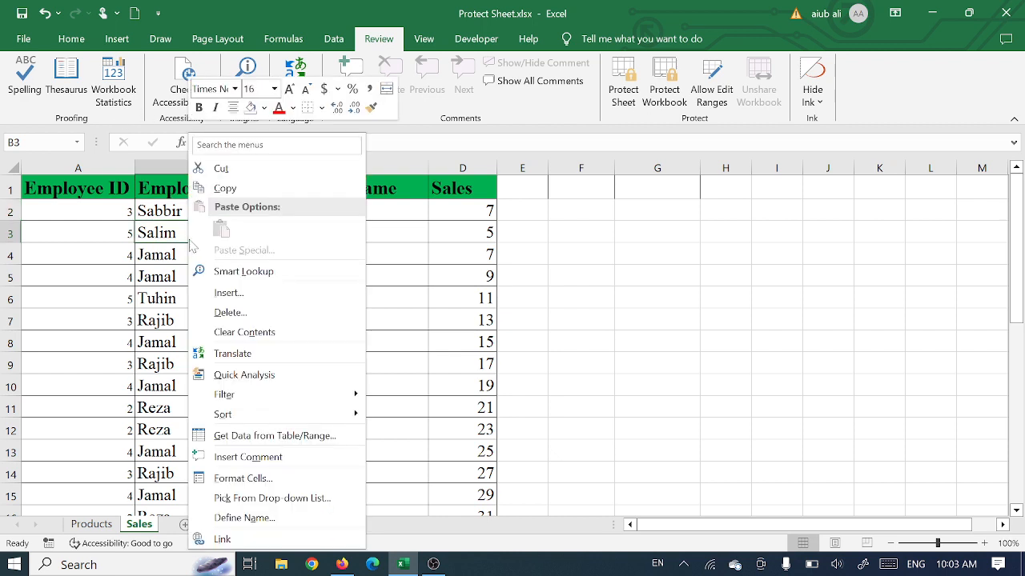
click(251, 480)
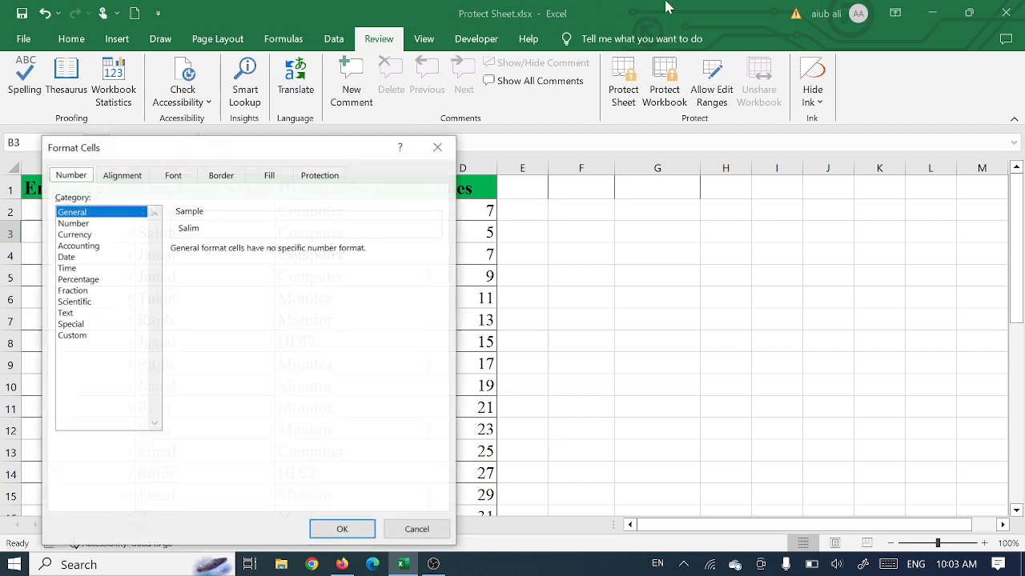
click(327, 178)
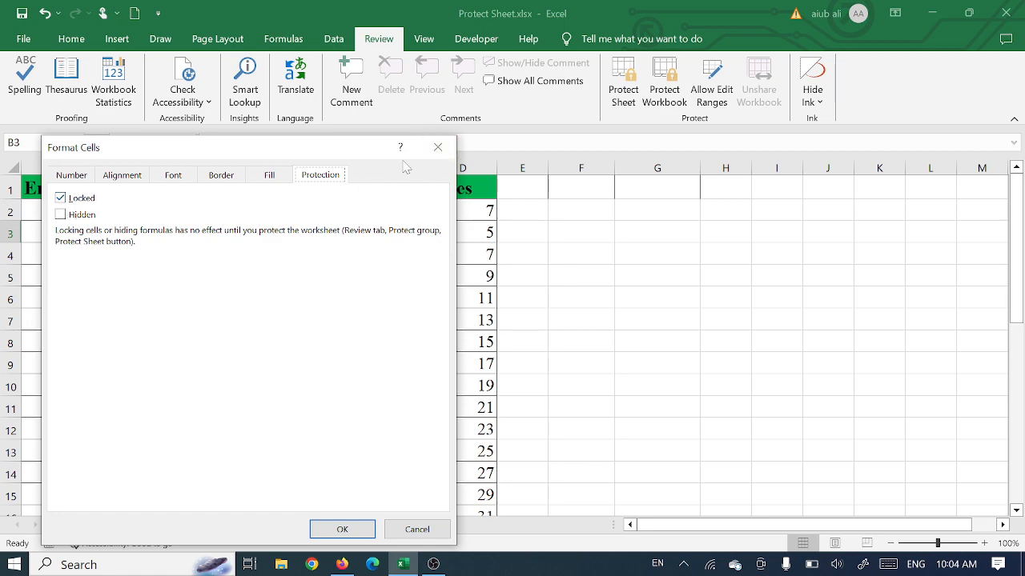
click(438, 148)
click(587, 239)
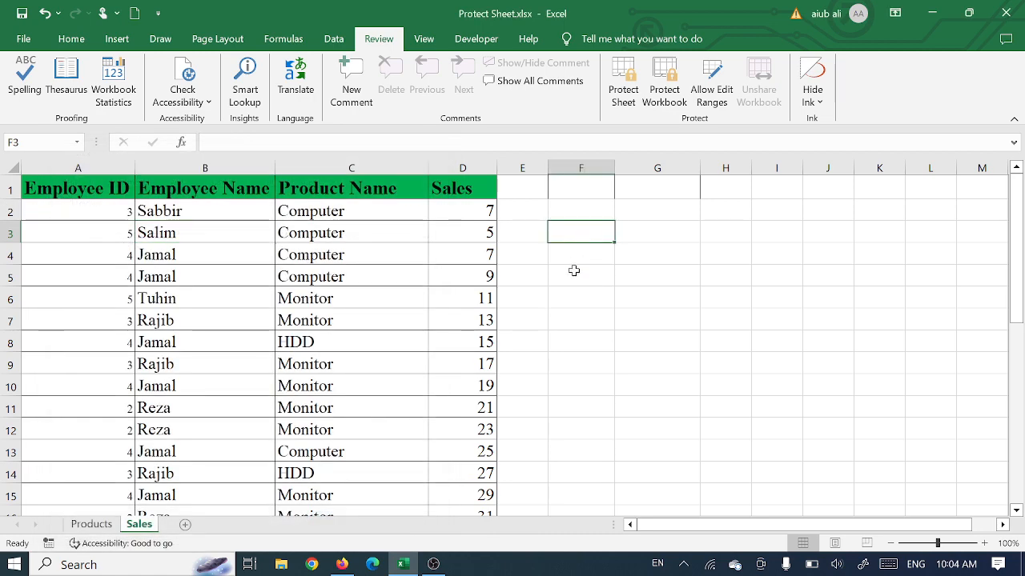
text(rr)
key(BackSpace)
key(BackSpace)
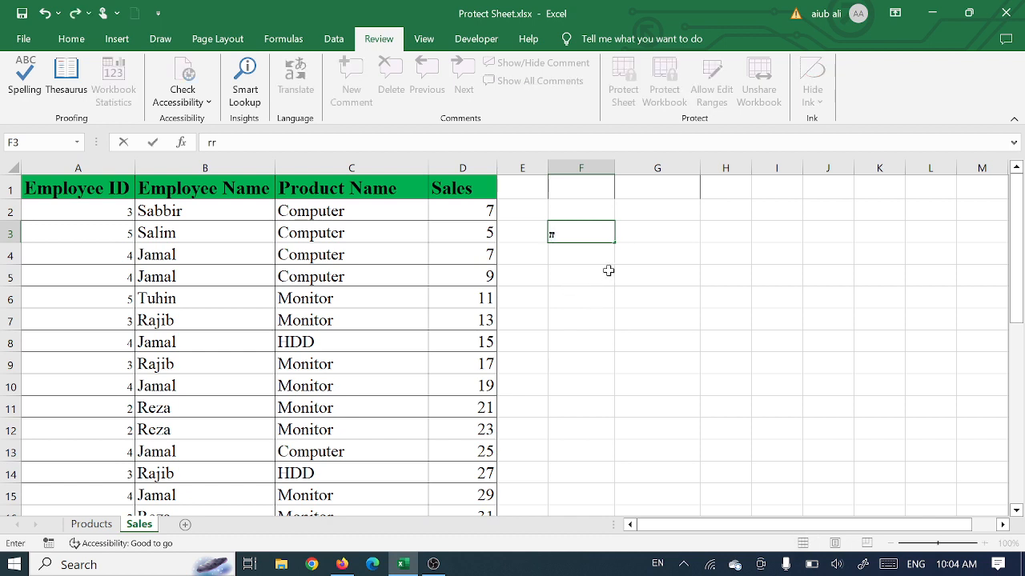
click(629, 270)
click(552, 298)
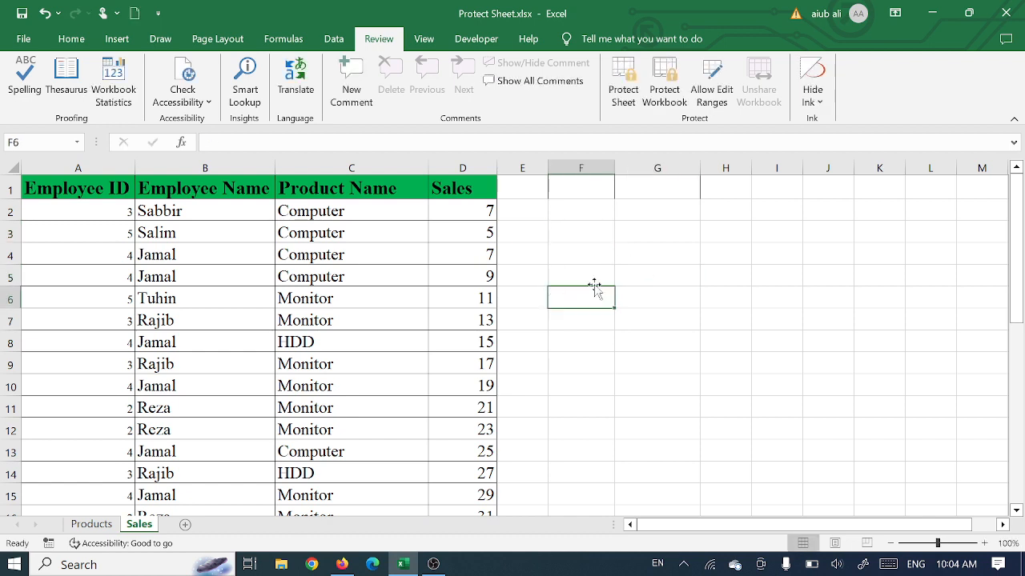
click(69, 38)
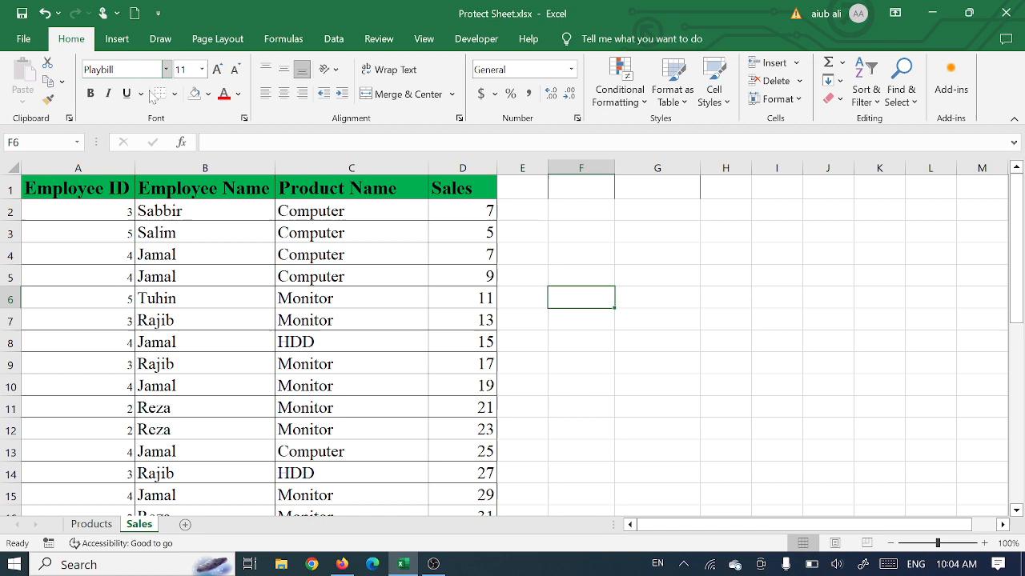
click(681, 302)
click(681, 271)
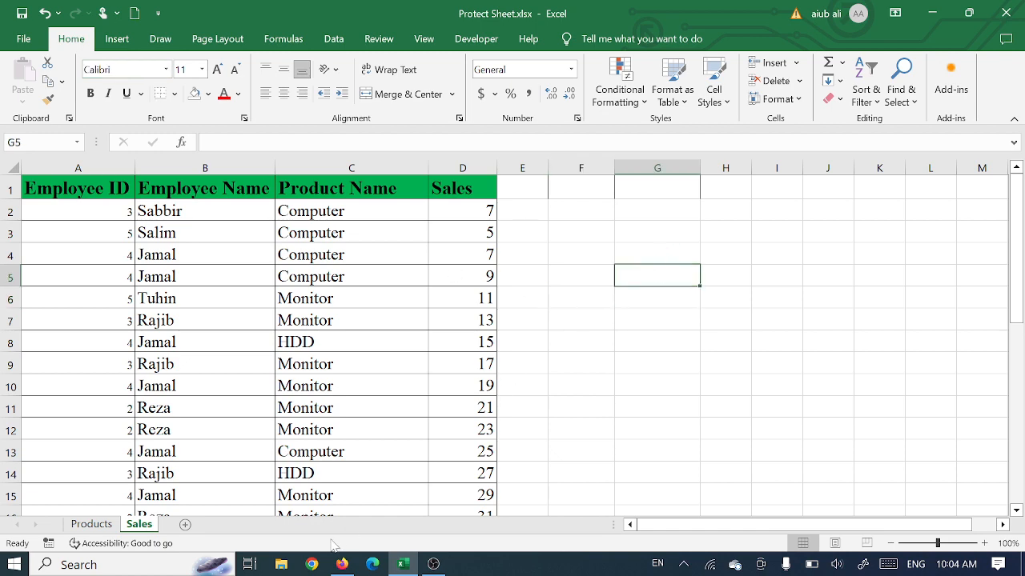
Step: Add a new worksheet to the workbook and enter dd in its cell C14
click(185, 525)
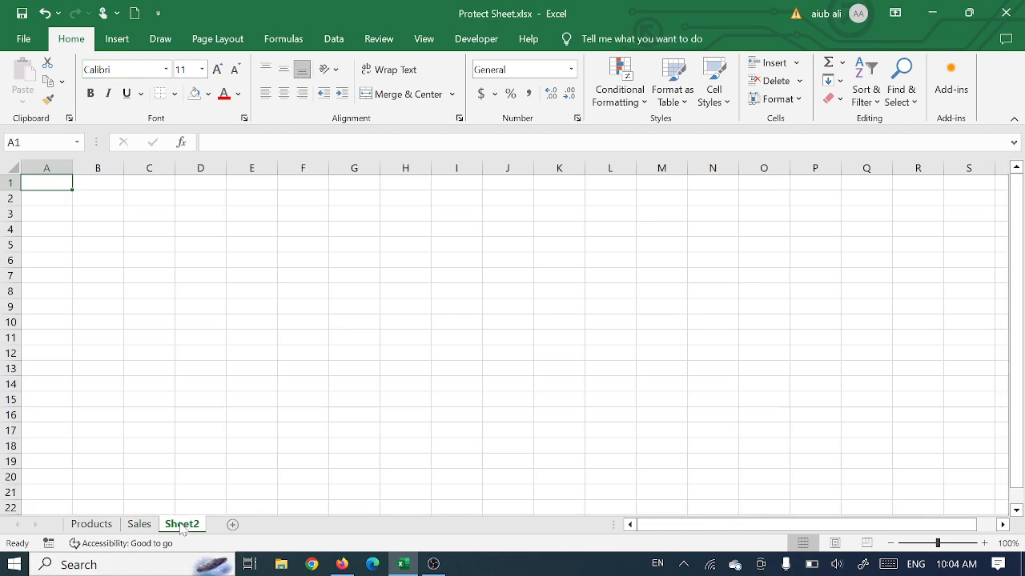
click(169, 382)
text(dd)
click(239, 374)
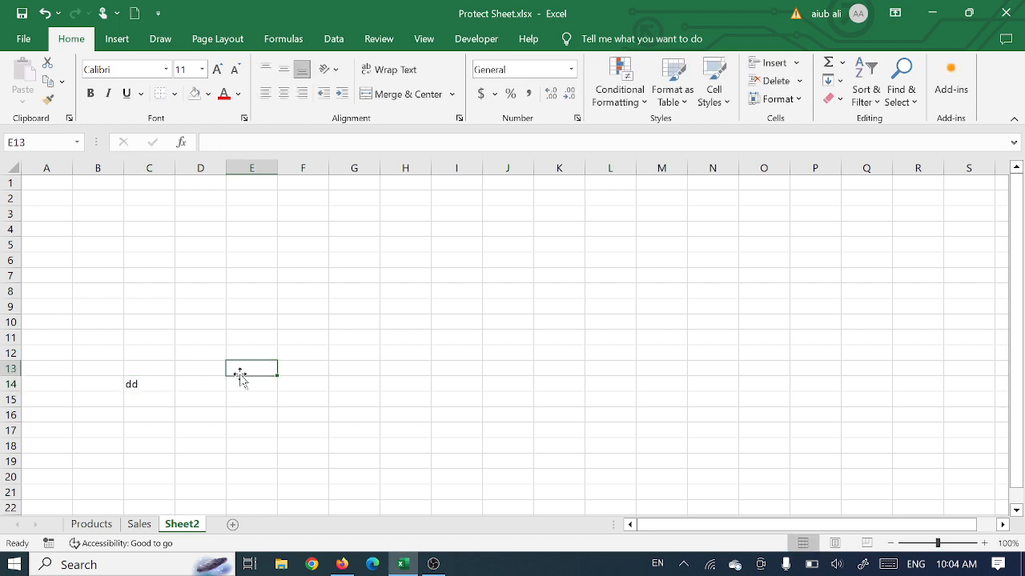
Step: Check the Locked and Hidden protection settings in the cell format of C14 on Sheet2 without changing them
click(145, 384)
right_click(144, 385)
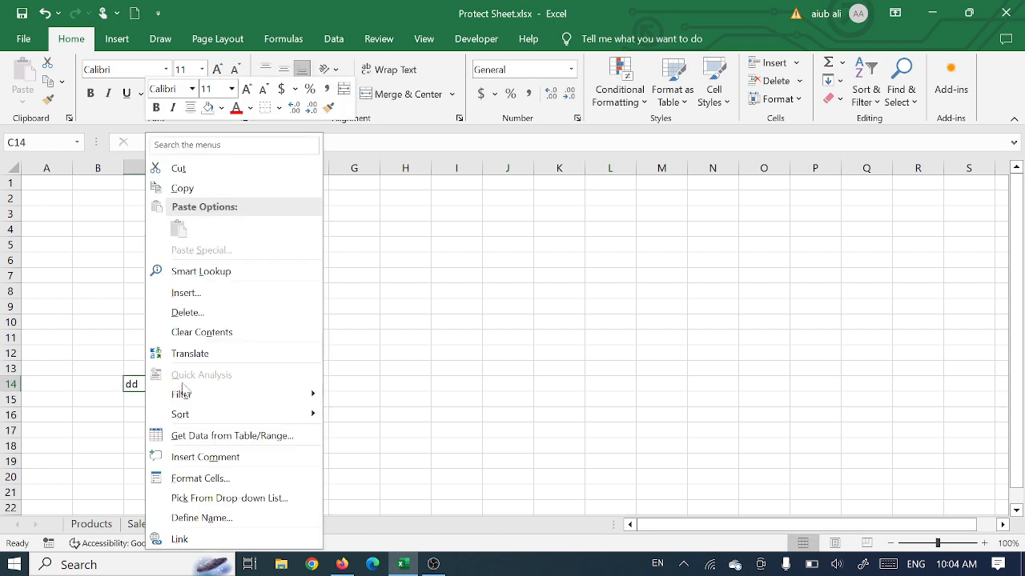
click(197, 481)
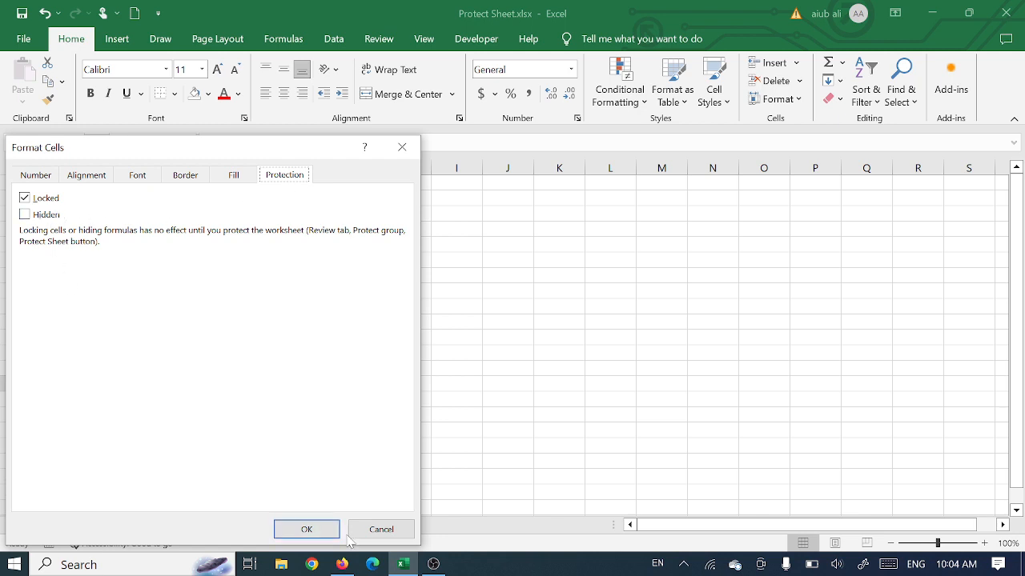
click(402, 147)
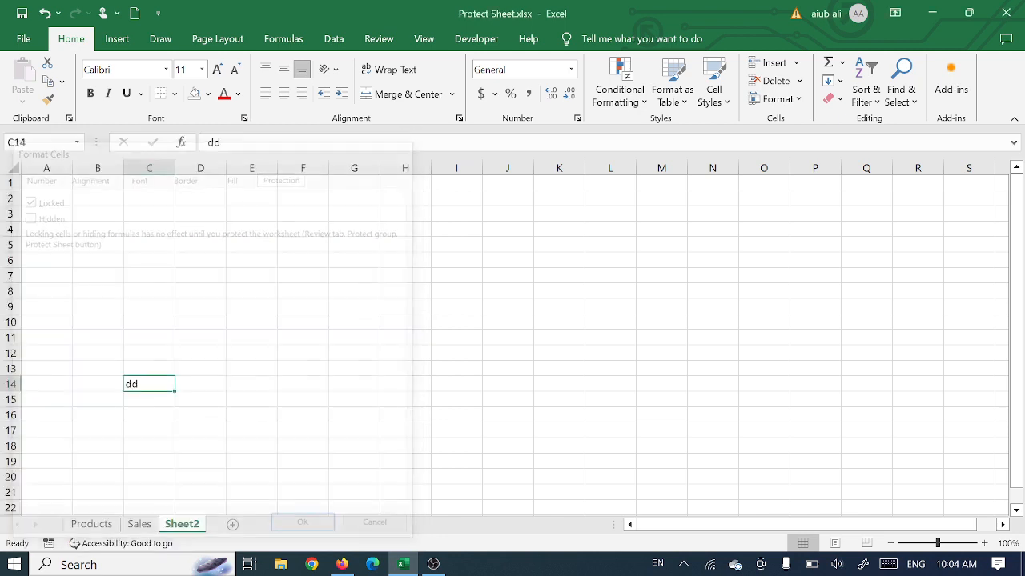
click(139, 524)
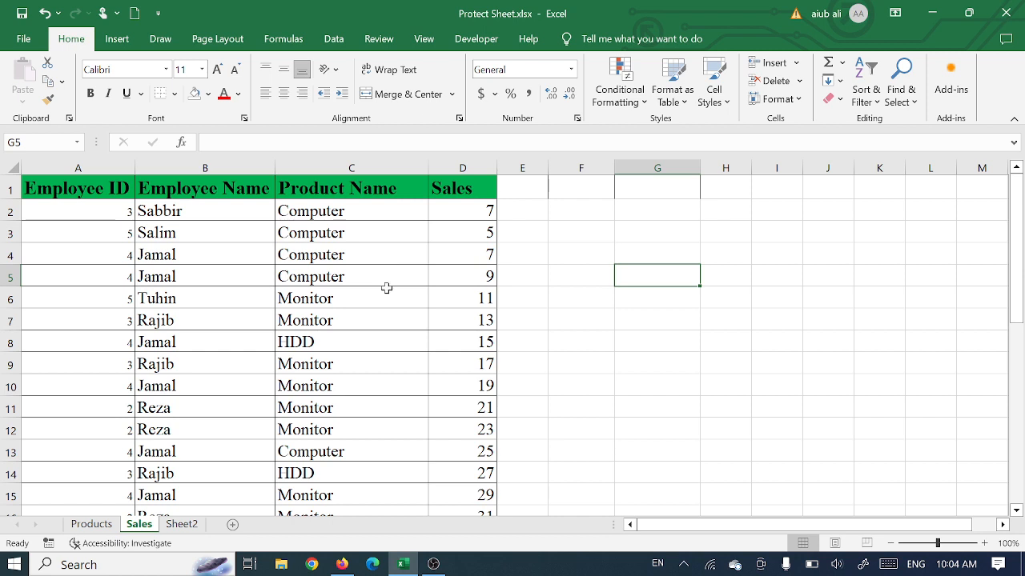
click(339, 255)
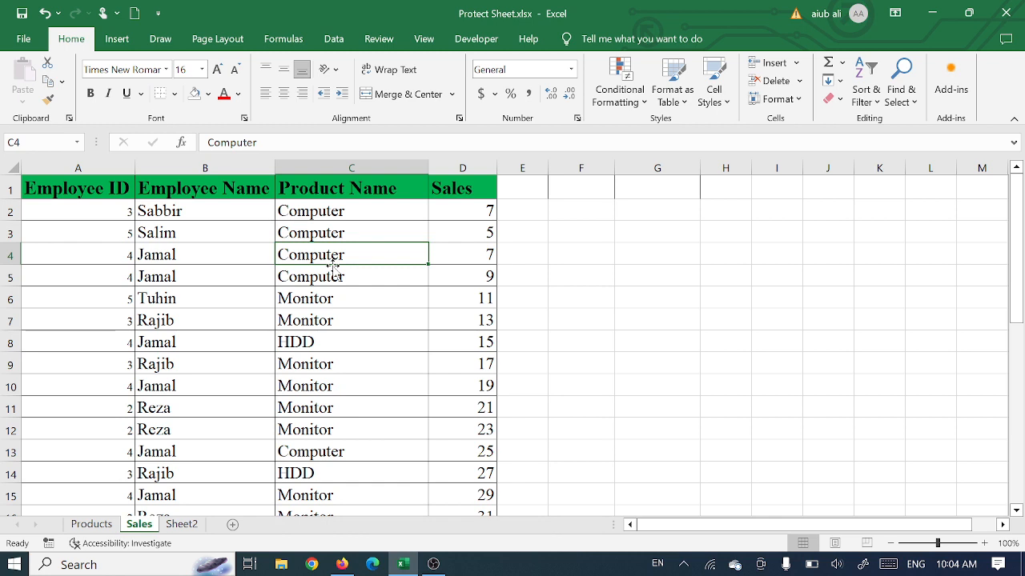
click(182, 524)
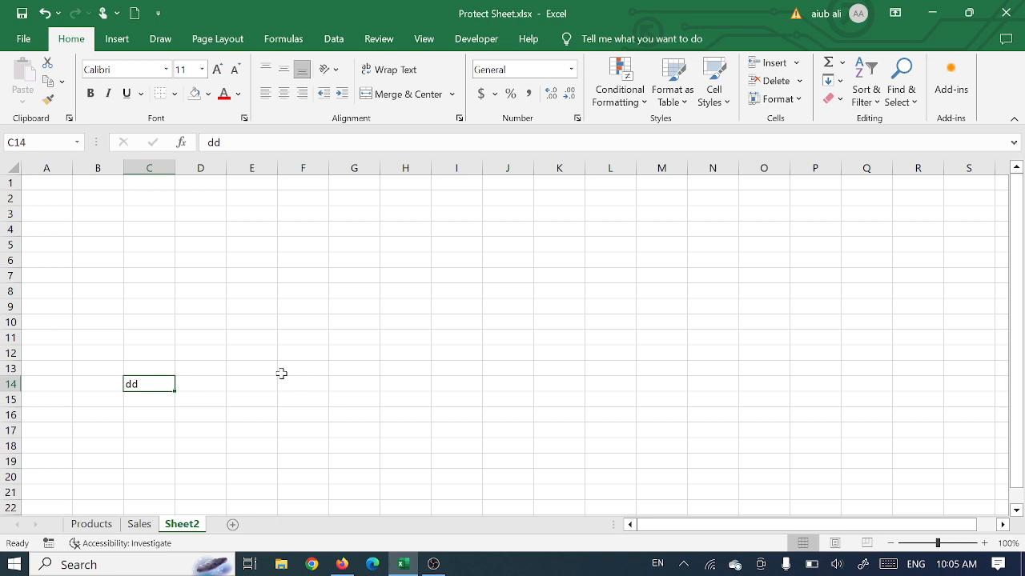
click(334, 259)
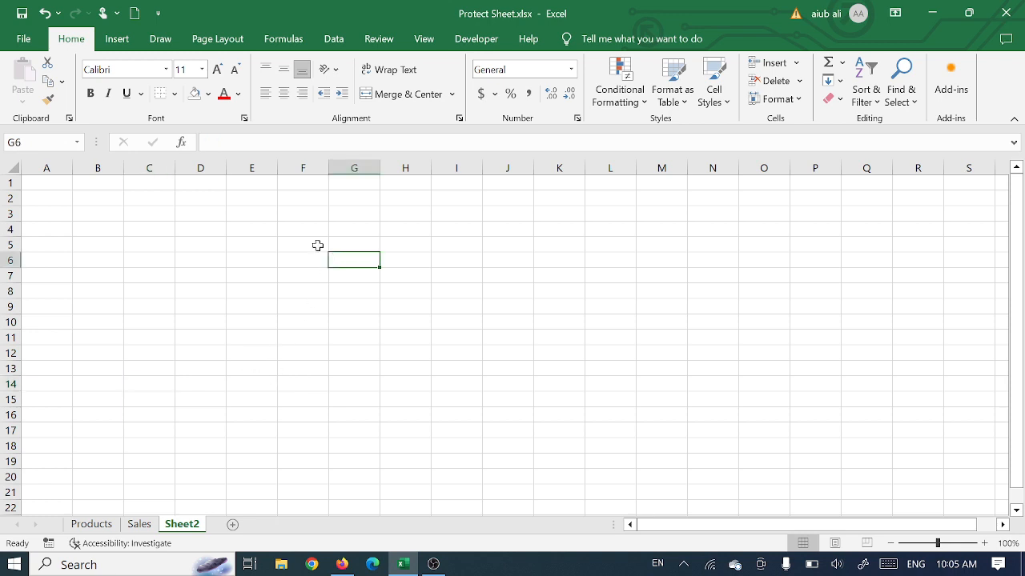
click(224, 188)
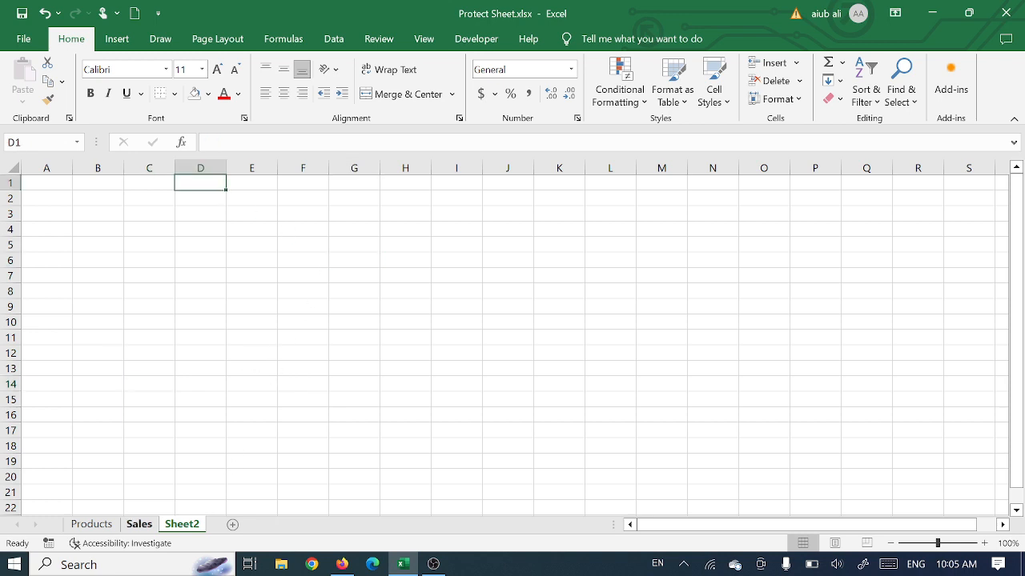
Step: Turn off the Locked setting for the entire Employee Name column on the Sales sheet
click(139, 524)
click(667, 271)
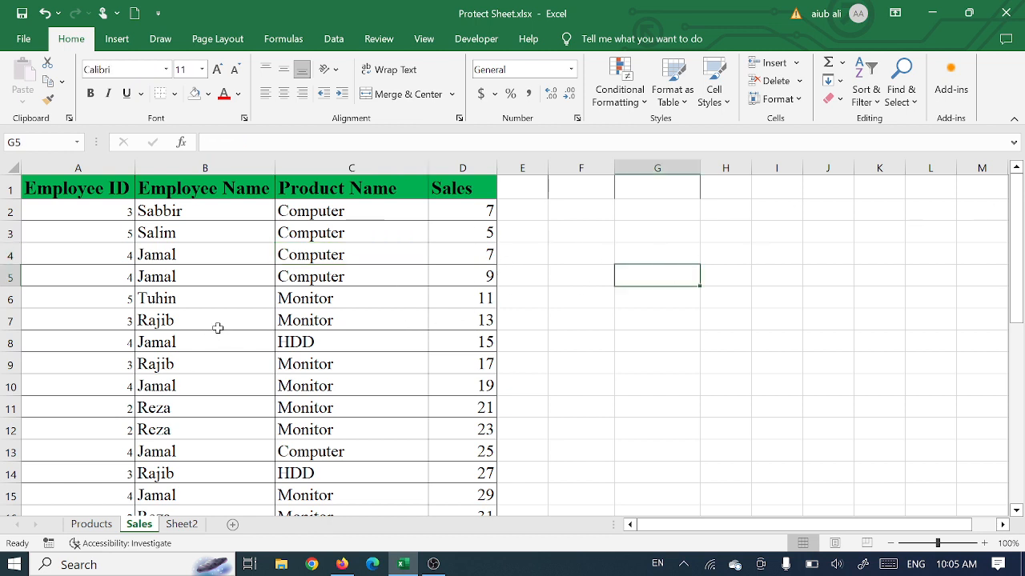
click(213, 169)
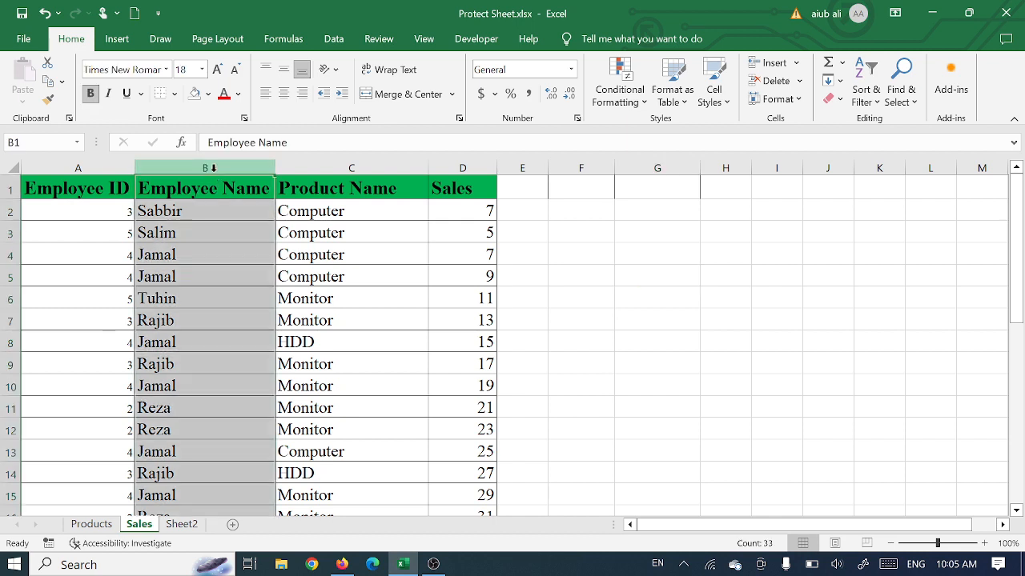
right_click(191, 258)
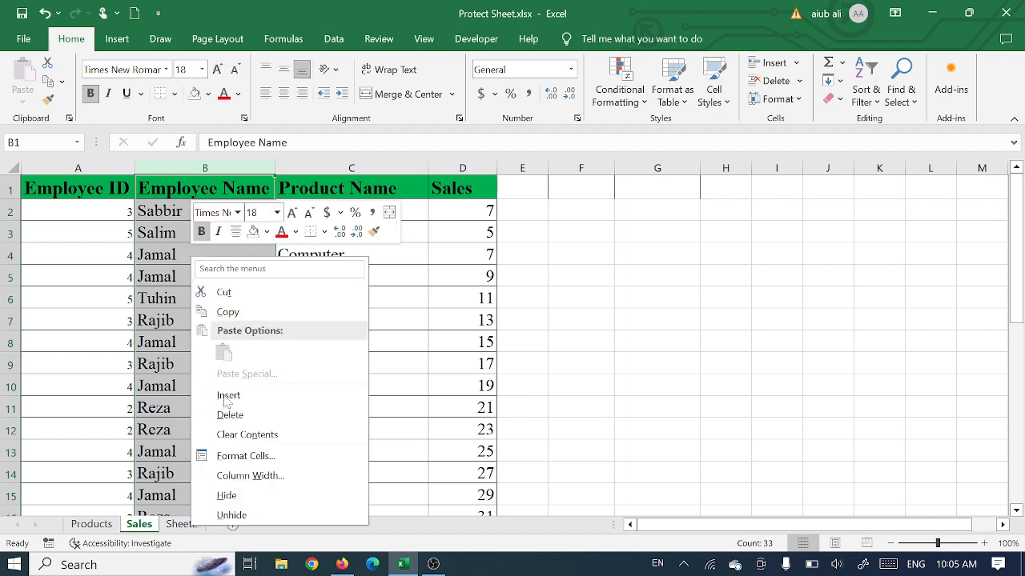
click(242, 456)
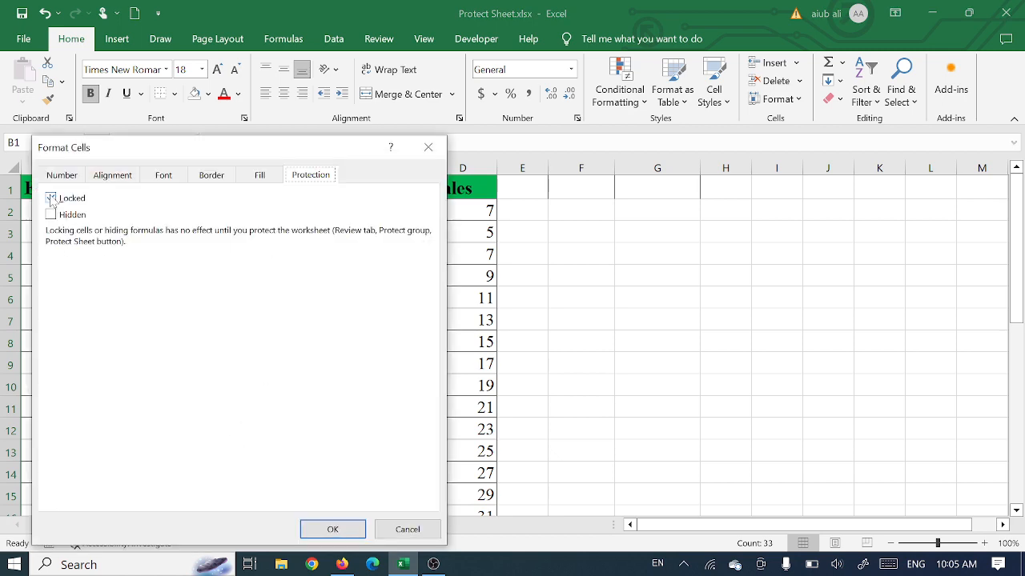
click(51, 198)
click(327, 531)
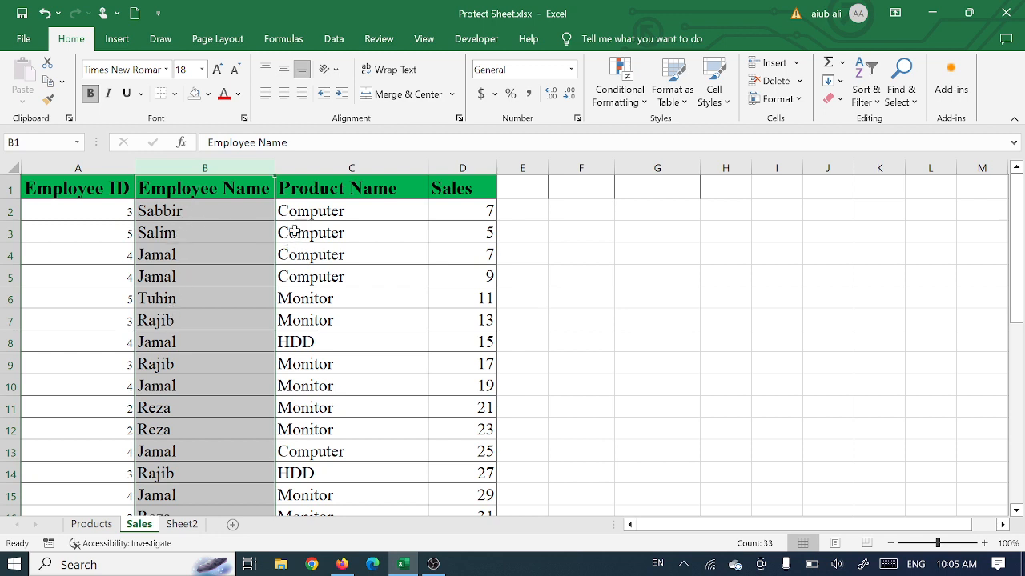
Step: Protect the Sales sheet with the default permissions, entering and confirming the sheet password
click(349, 257)
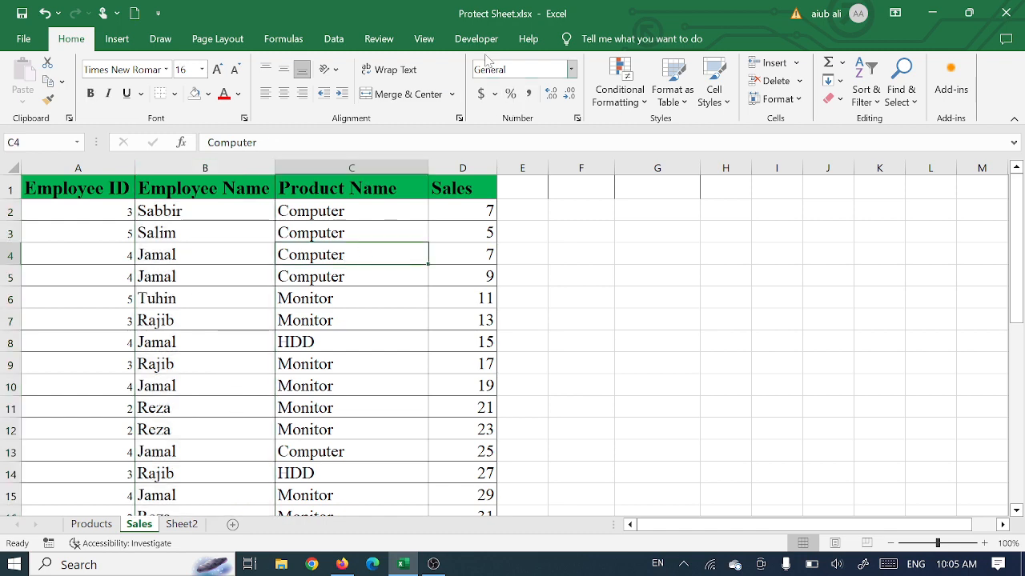
click(378, 38)
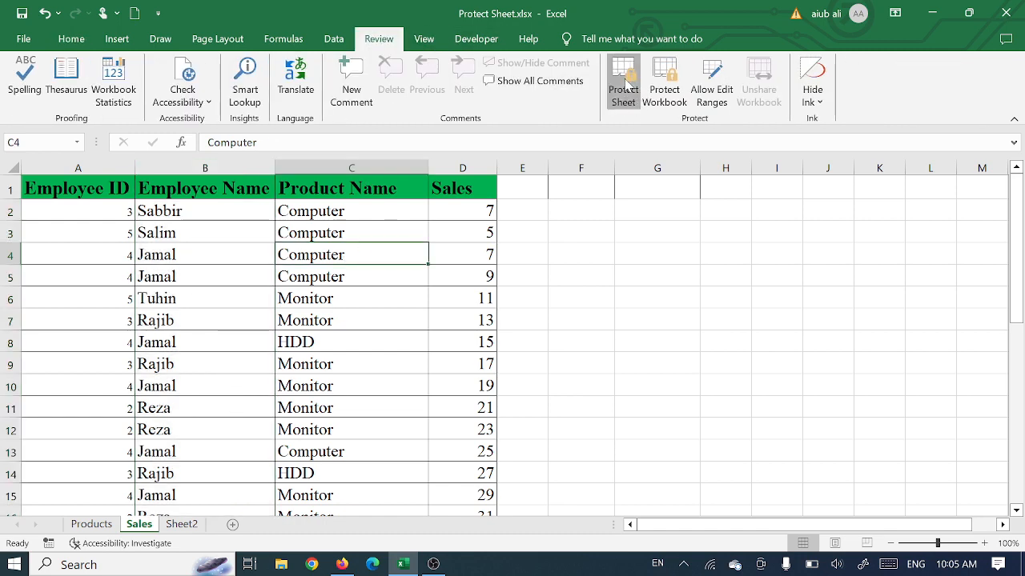
click(624, 84)
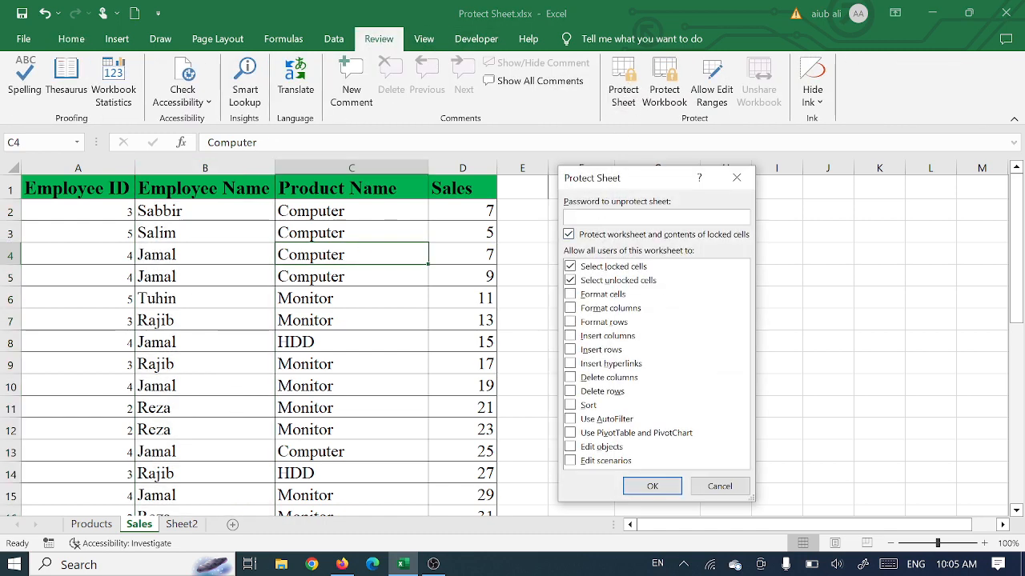
text(1)
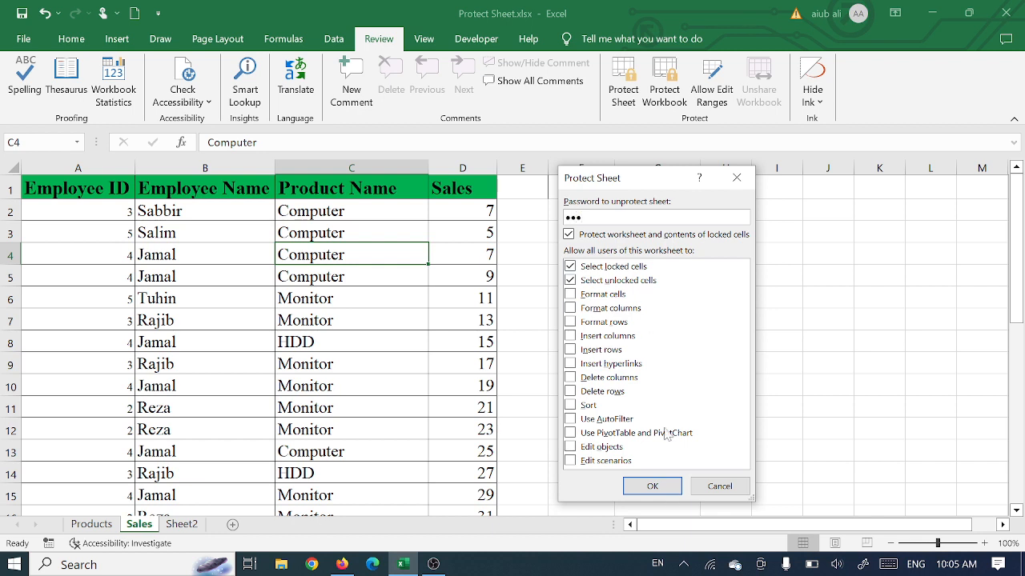
click(653, 487)
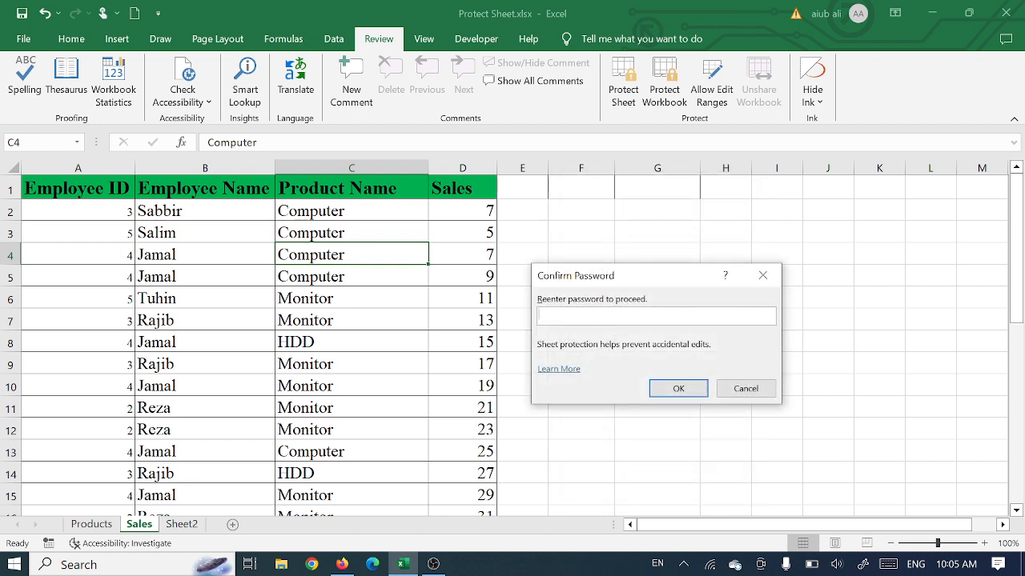
text(123)
click(678, 389)
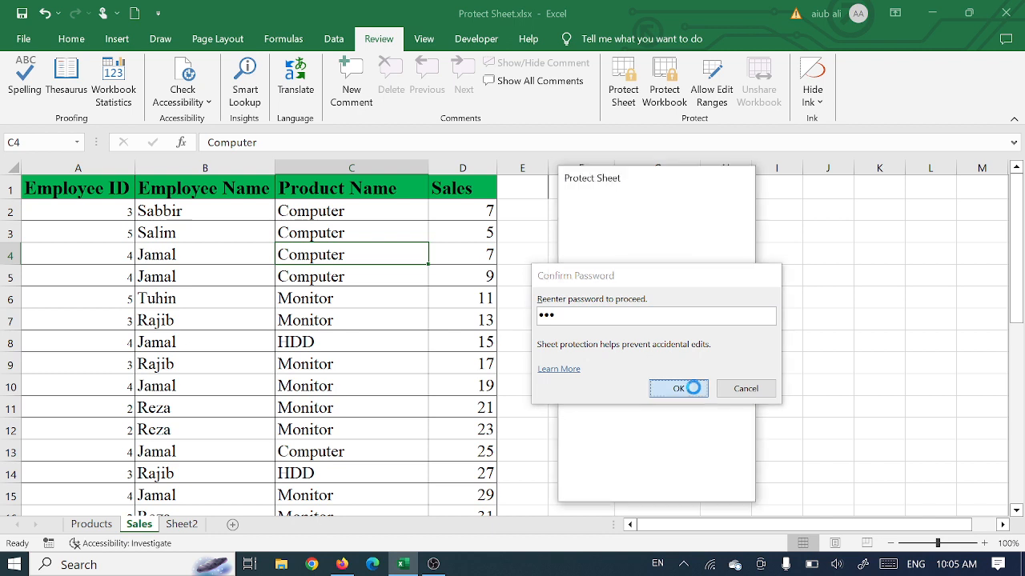
click(604, 326)
Step: Try to edit the locked cells C4 in Product Name and D4 in Sales on the protected sheet
click(361, 255)
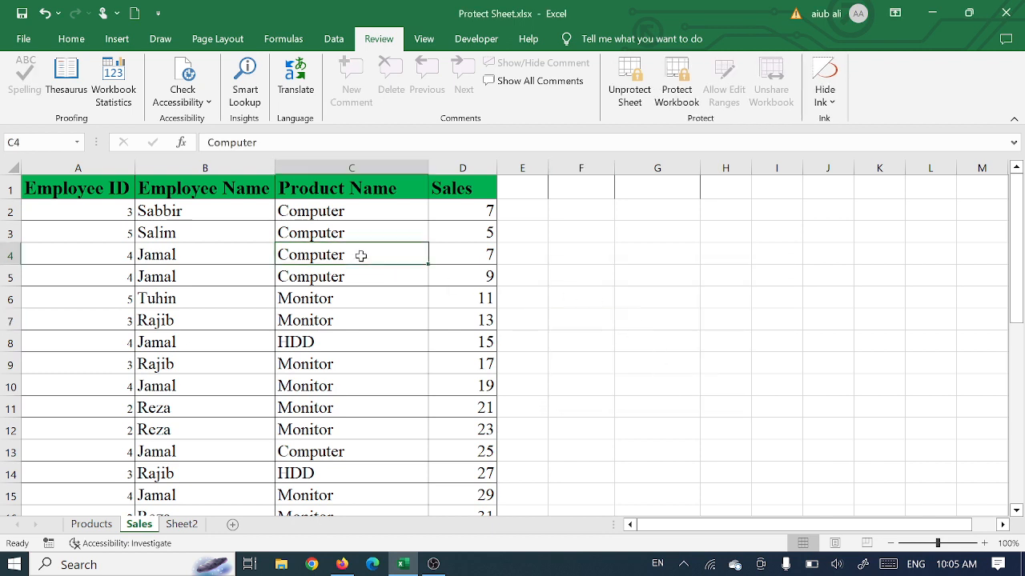
double_click(358, 256)
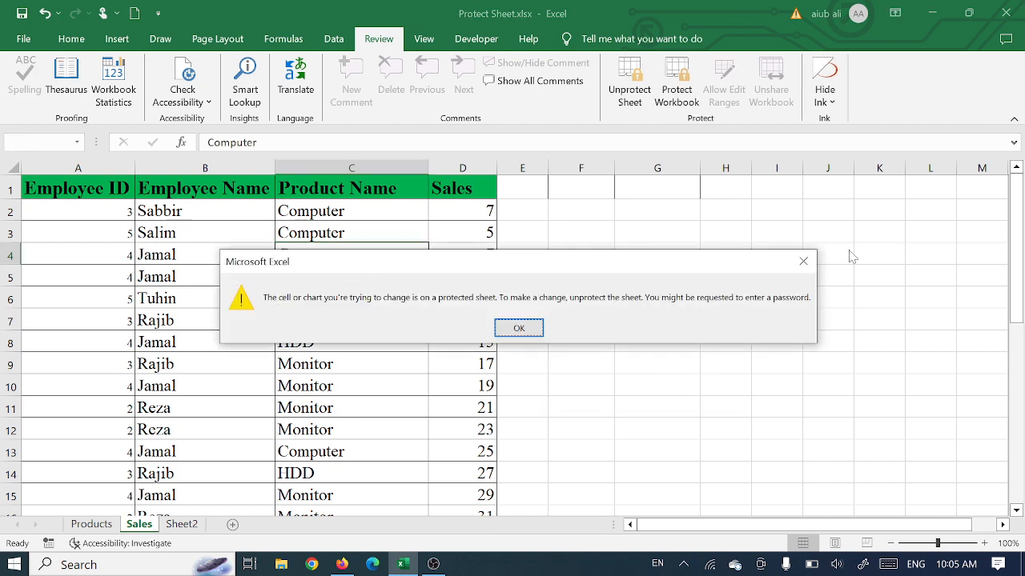
click(803, 261)
click(503, 233)
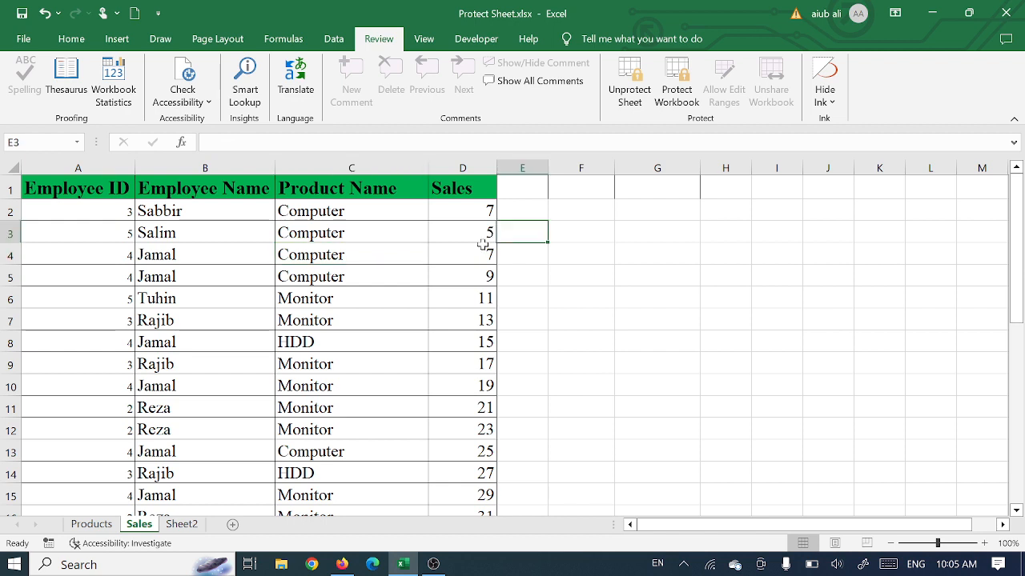
click(483, 249)
double_click(482, 248)
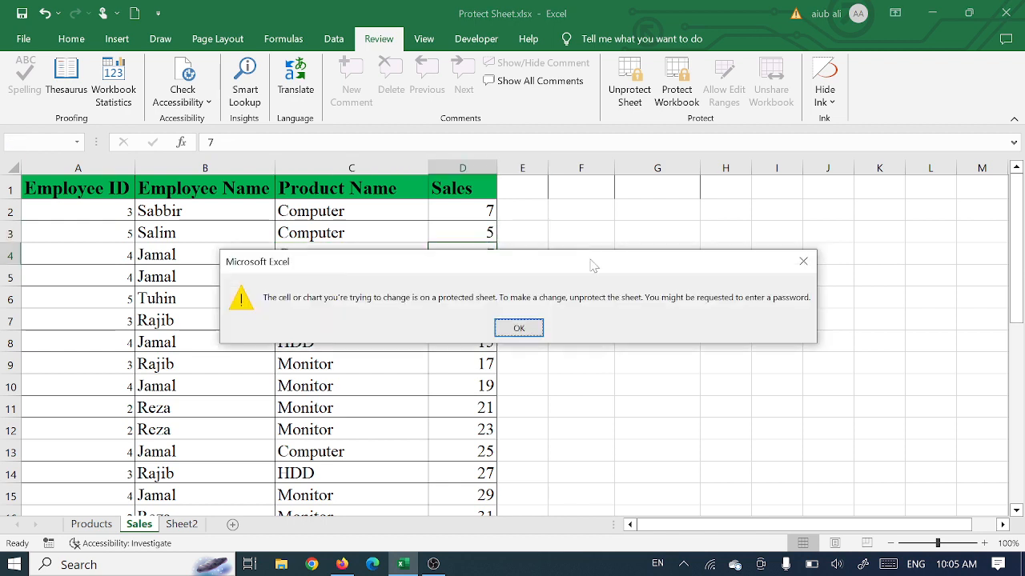
click(803, 262)
Step: Check which commands are available for the whole Sales column on the protected sheet
click(477, 180)
key(ctrl+shift+Down)
right_click(479, 175)
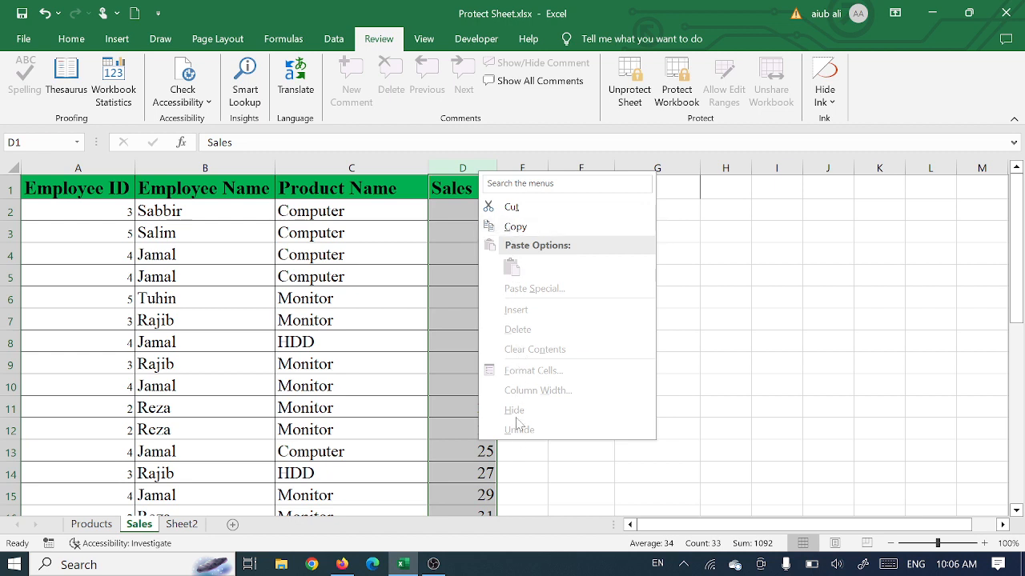
click(716, 308)
Step: Try to edit the empty cell G5 outside the table on the protected sheet
click(622, 277)
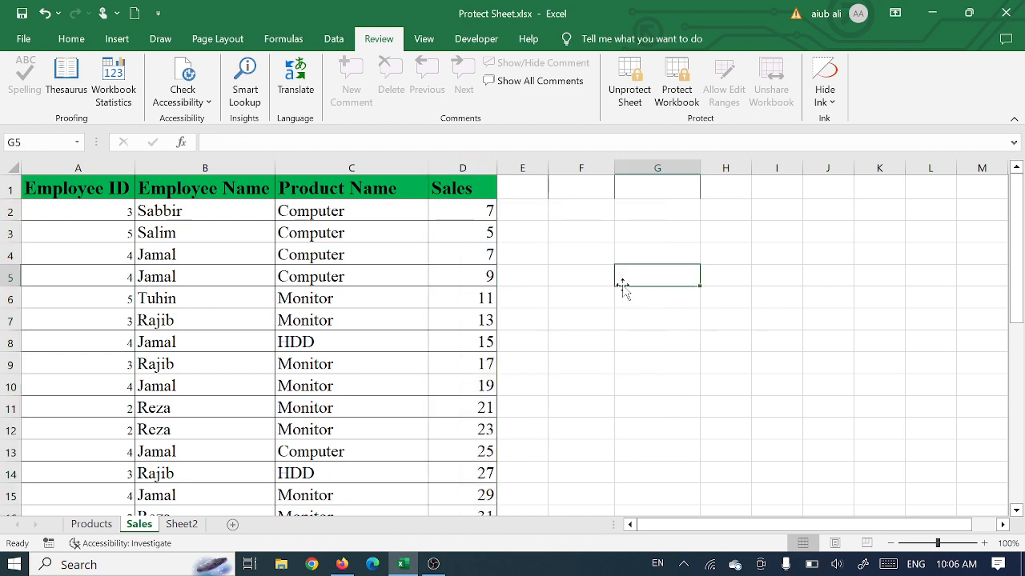
double_click(622, 284)
click(803, 262)
Step: Test editing the unlocked cell B3 by entering rrr and erasing it, and undo the change
click(209, 241)
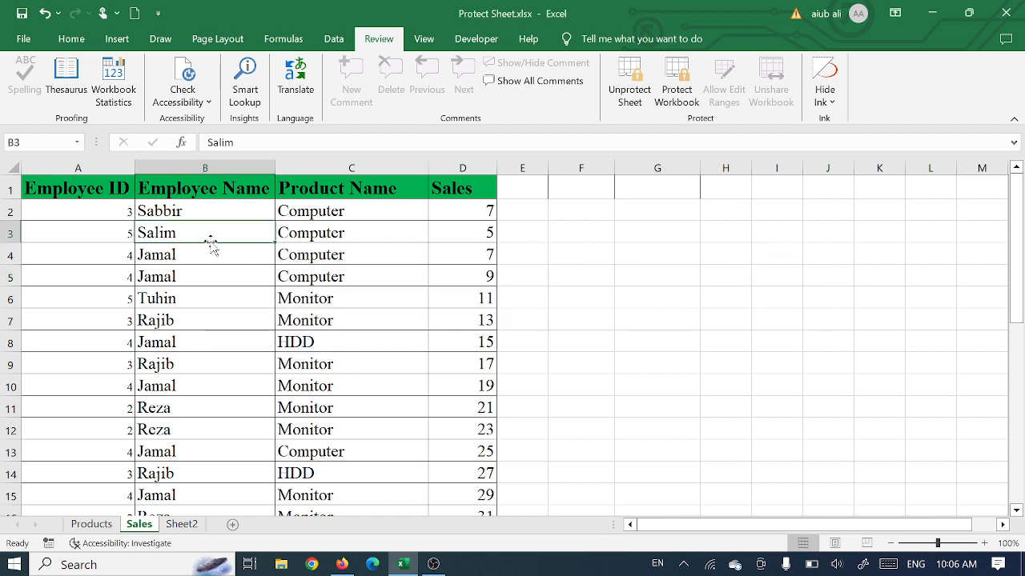
text(rrr)
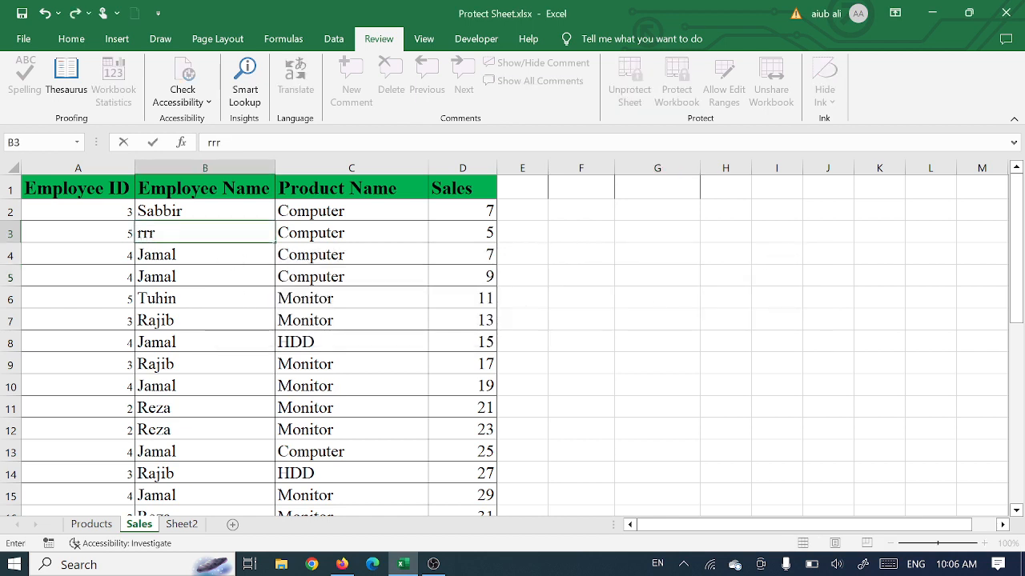
key(BackSpace)
key(BackSpace)
click(244, 251)
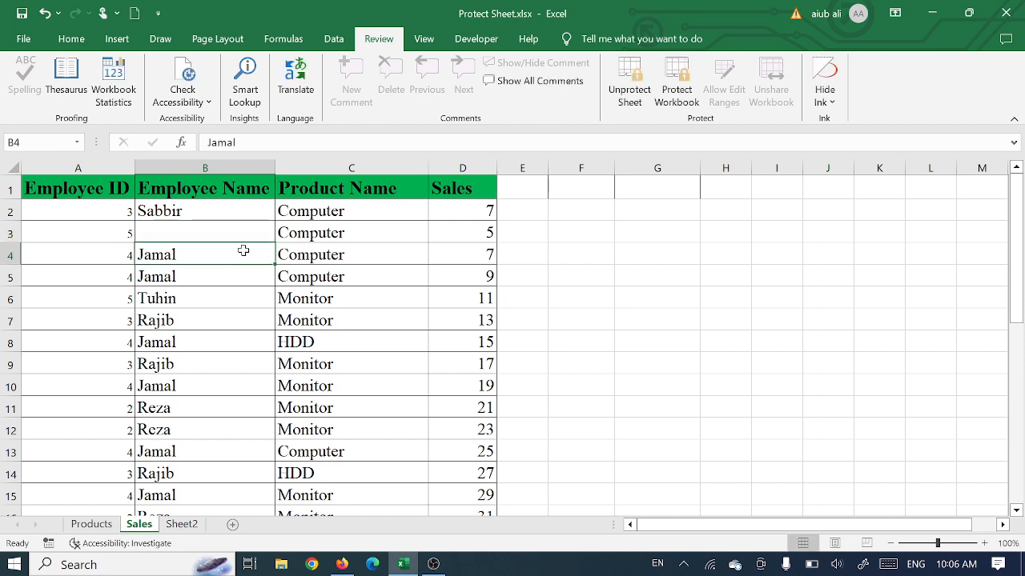
click(211, 232)
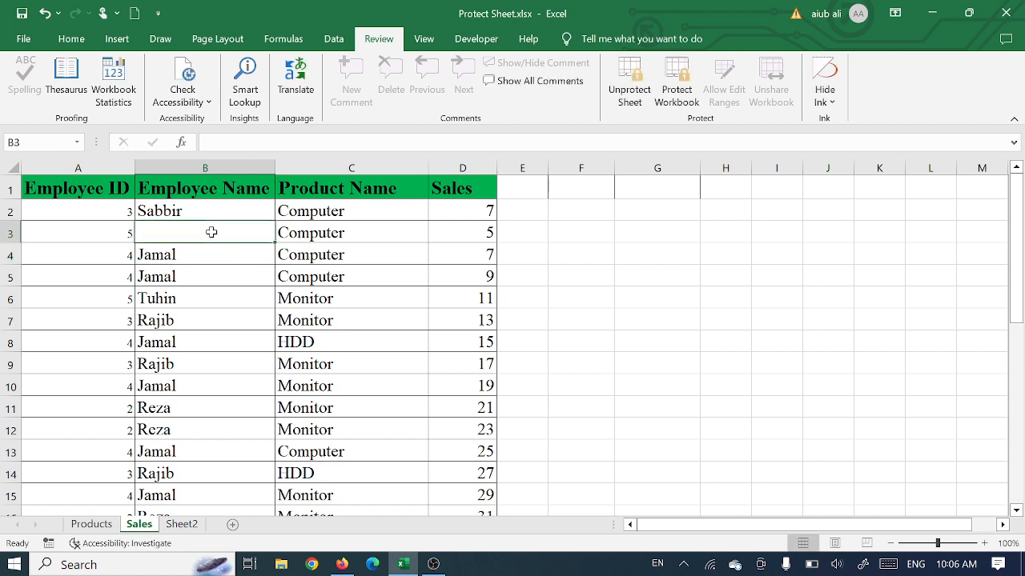
key(ctrl+z)
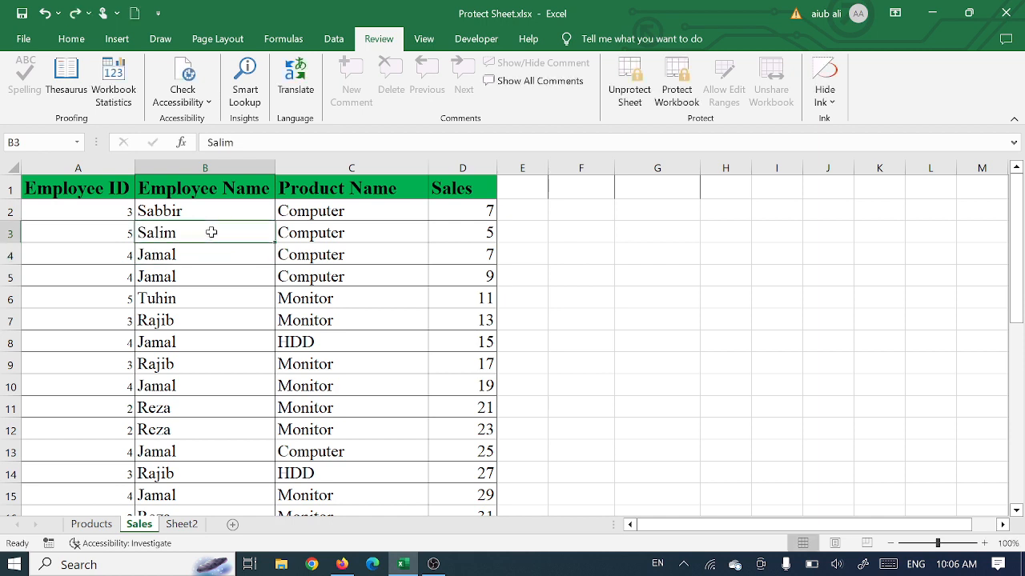
Step: Check which commands are available for the unlocked Employee Name column on the protected sheet
click(202, 190)
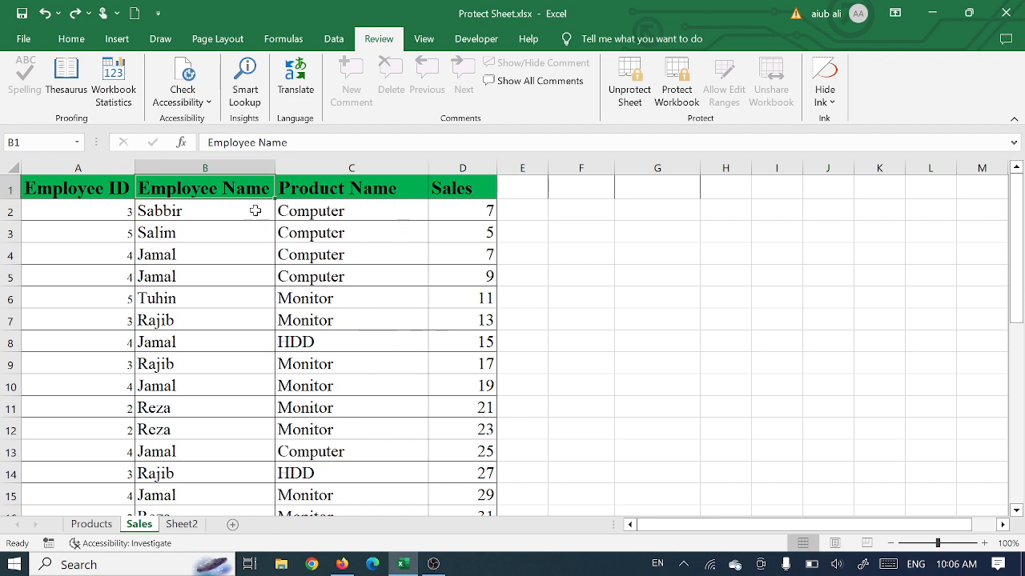
click(216, 168)
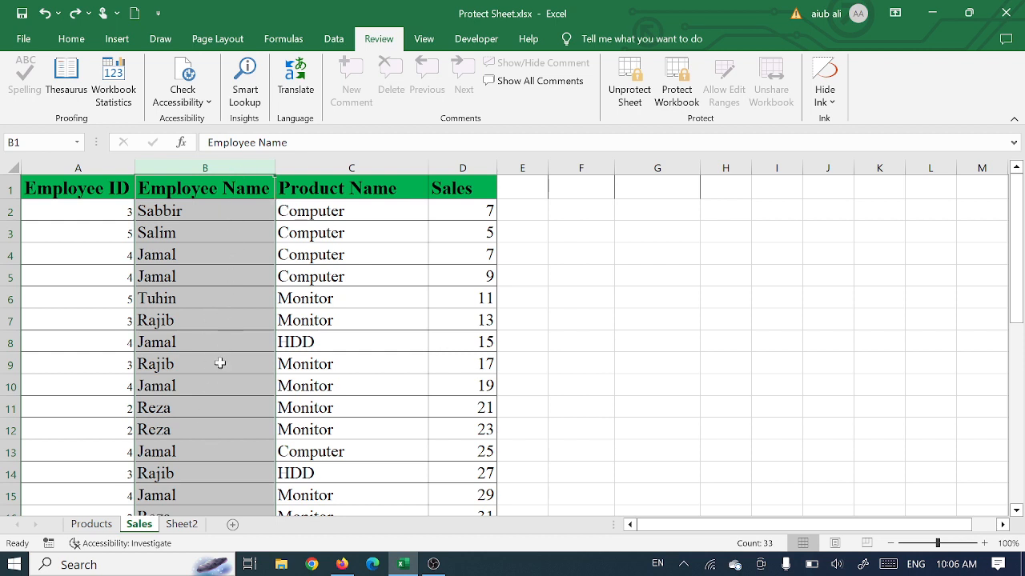
right_click(188, 292)
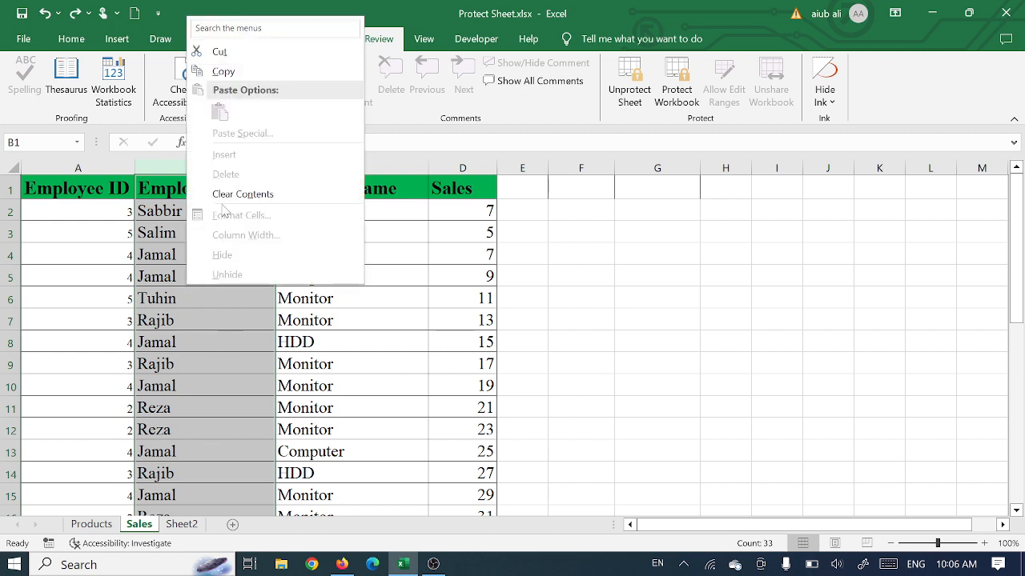
key(Escape)
Step: Unprotect the Sales sheet by entering the sheet password
click(195, 239)
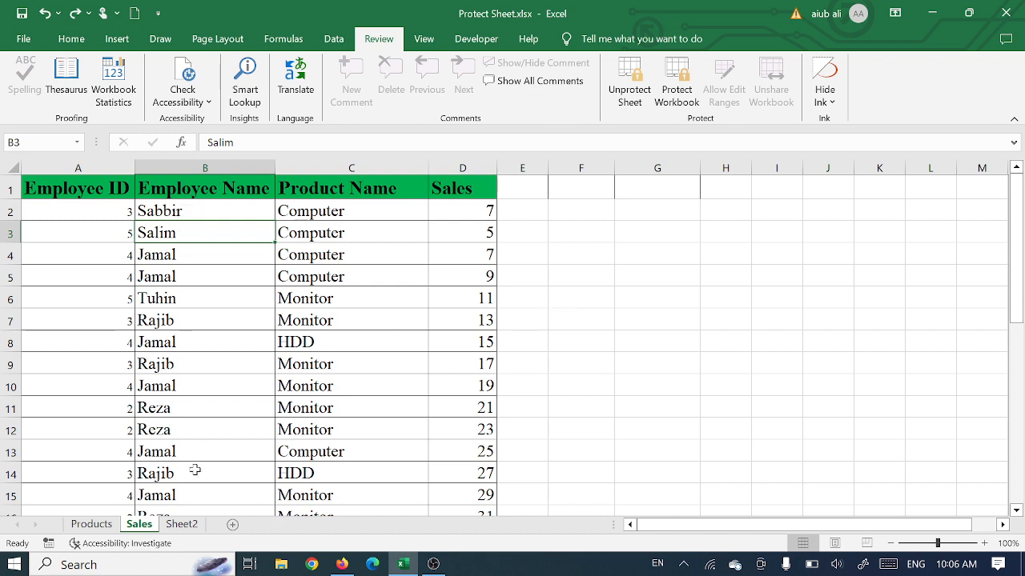
click(635, 92)
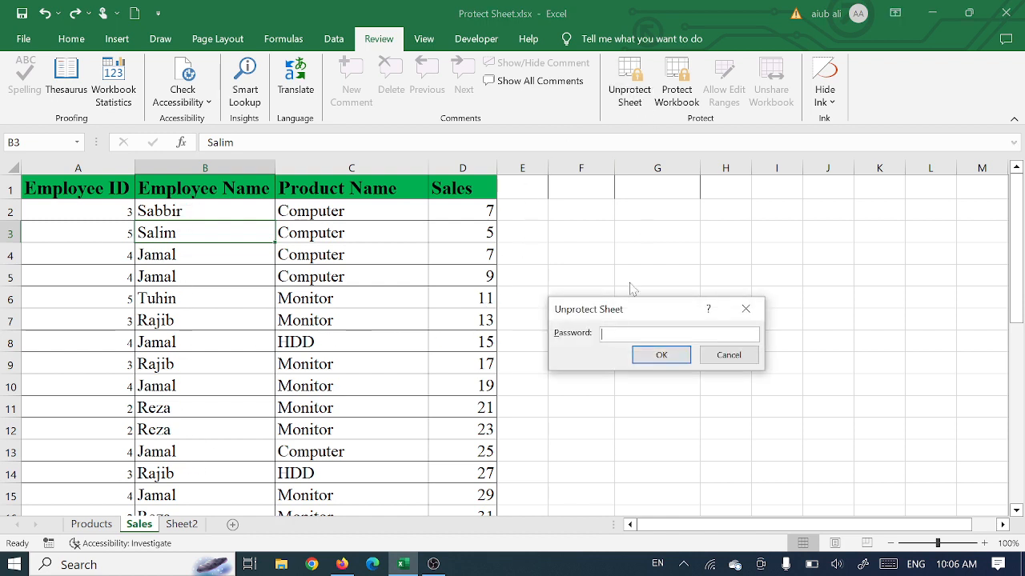
text(123)
click(650, 357)
click(577, 314)
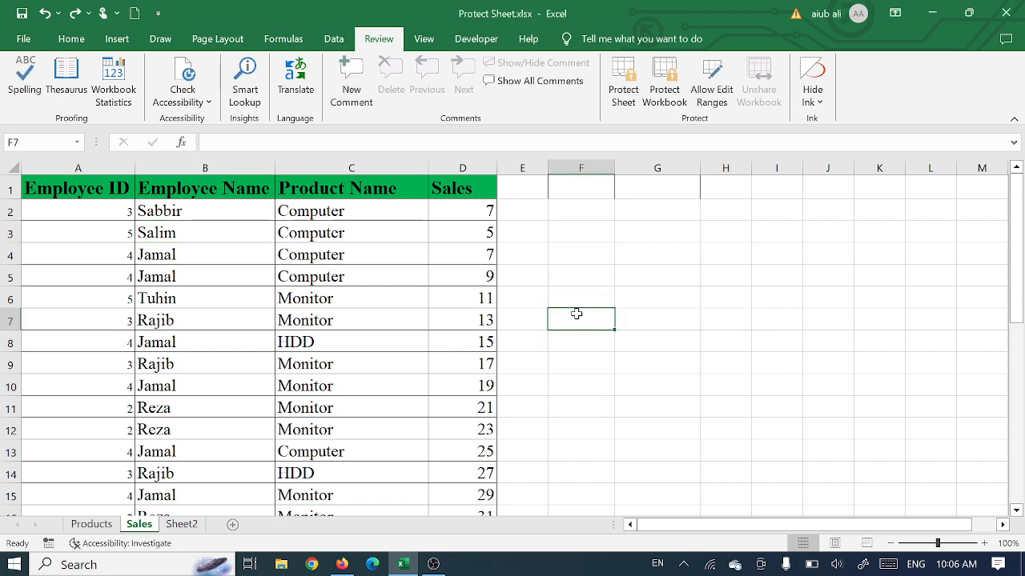
click(379, 317)
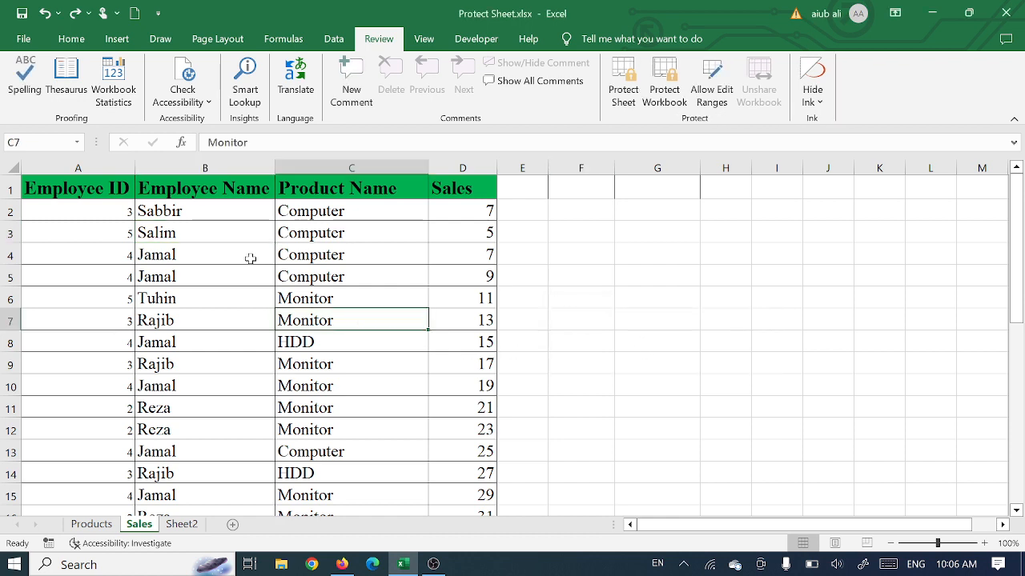
Step: Open the Products sheet and examine its Purchase Price and Sales Price columns
click(80, 525)
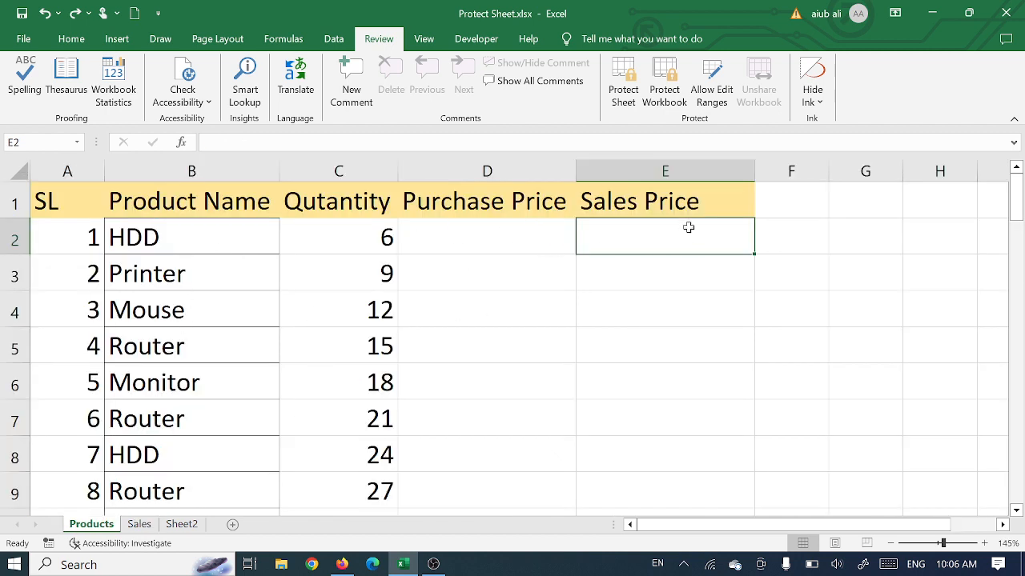
click(512, 163)
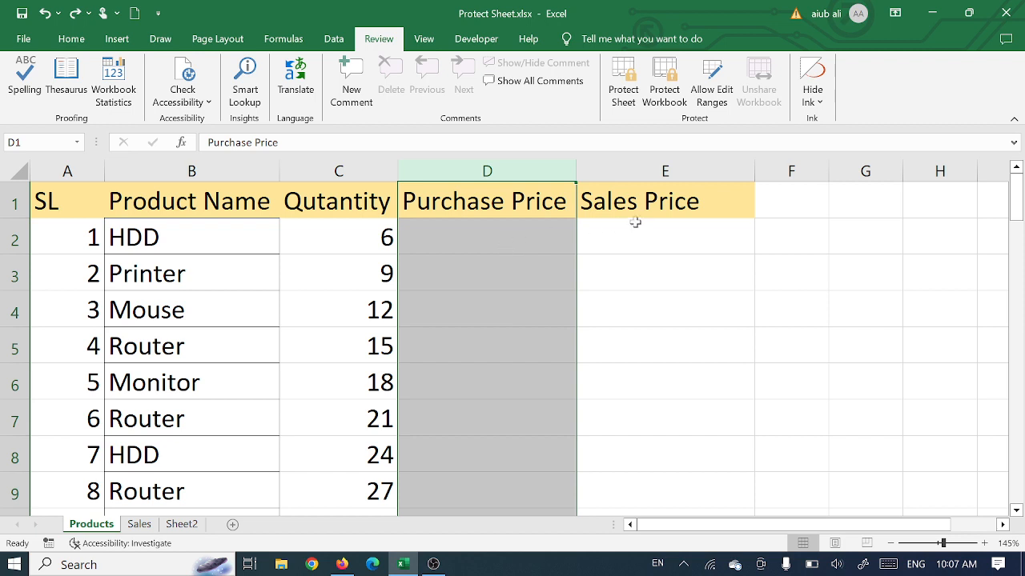
click(665, 170)
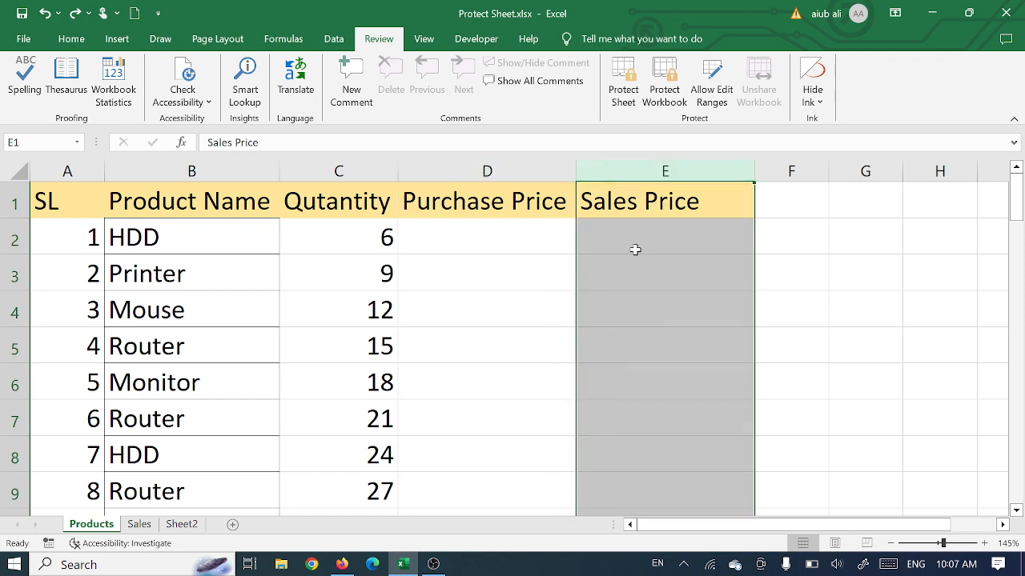
click(507, 237)
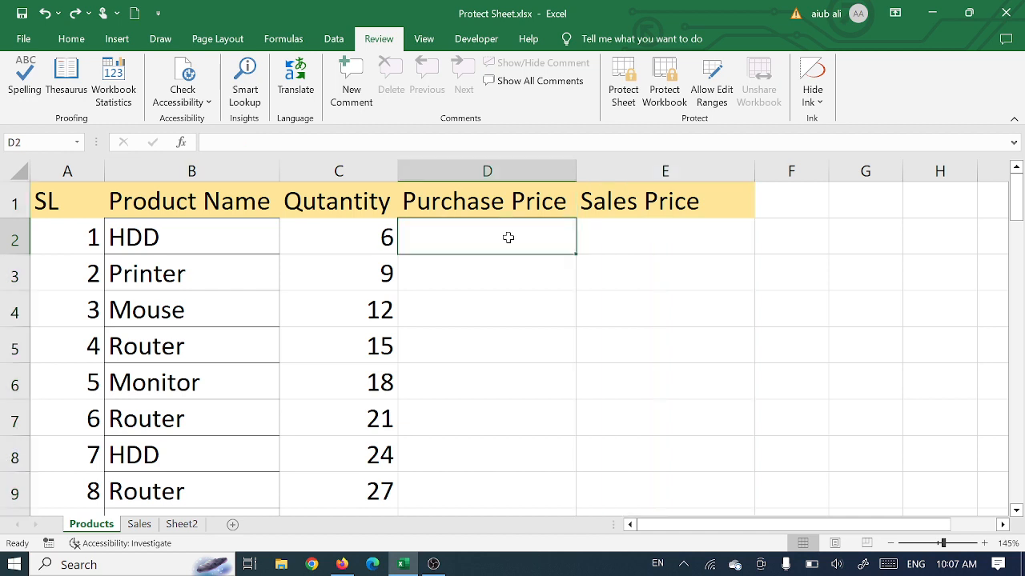
click(506, 163)
click(470, 235)
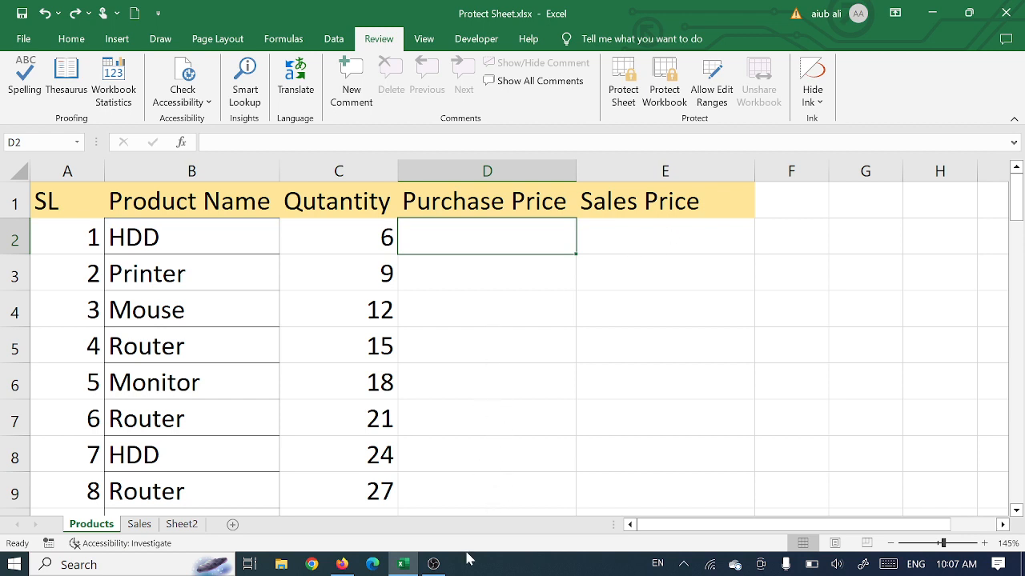
click(518, 163)
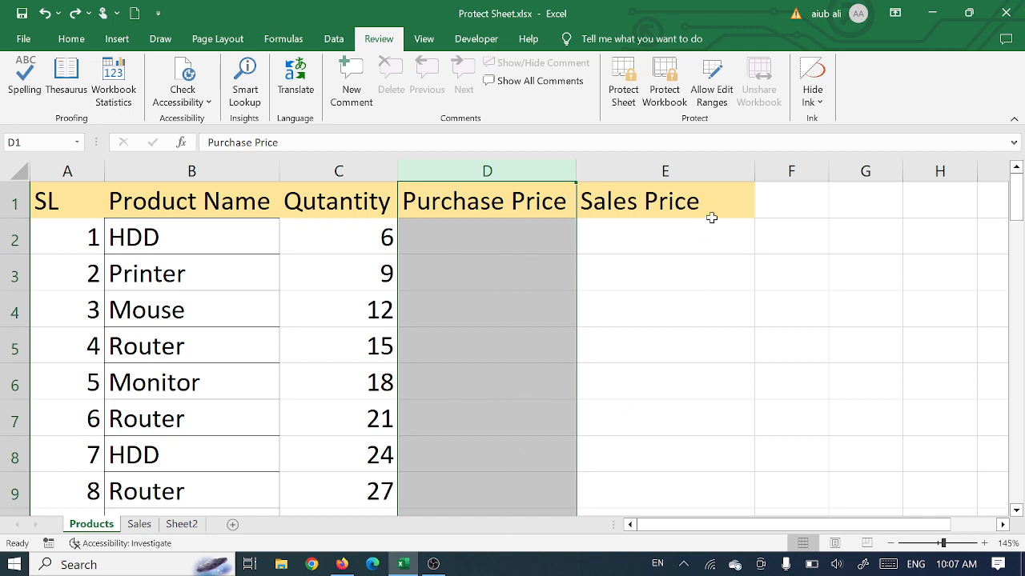
click(630, 293)
click(514, 230)
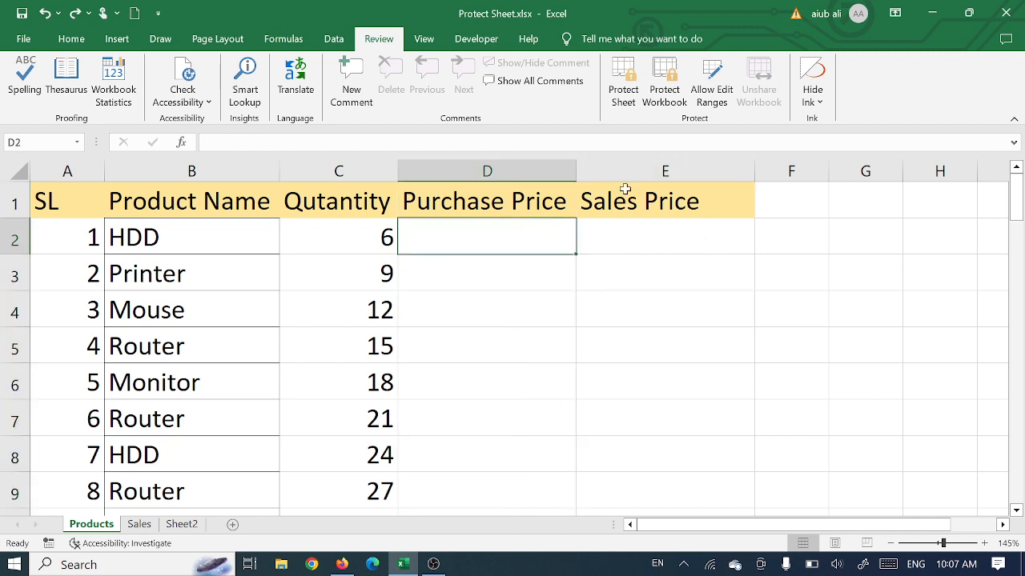
click(719, 85)
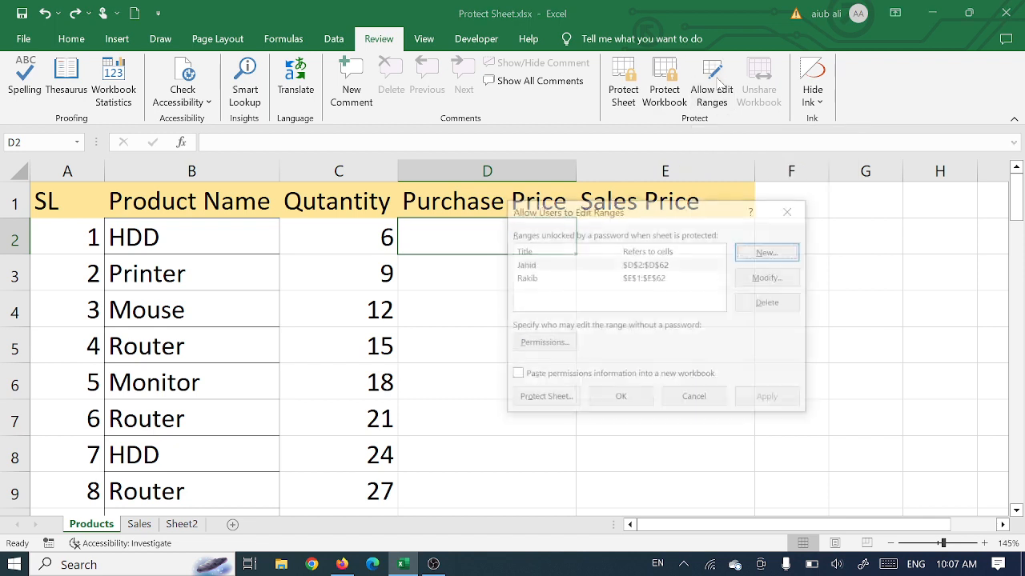
click(661, 265)
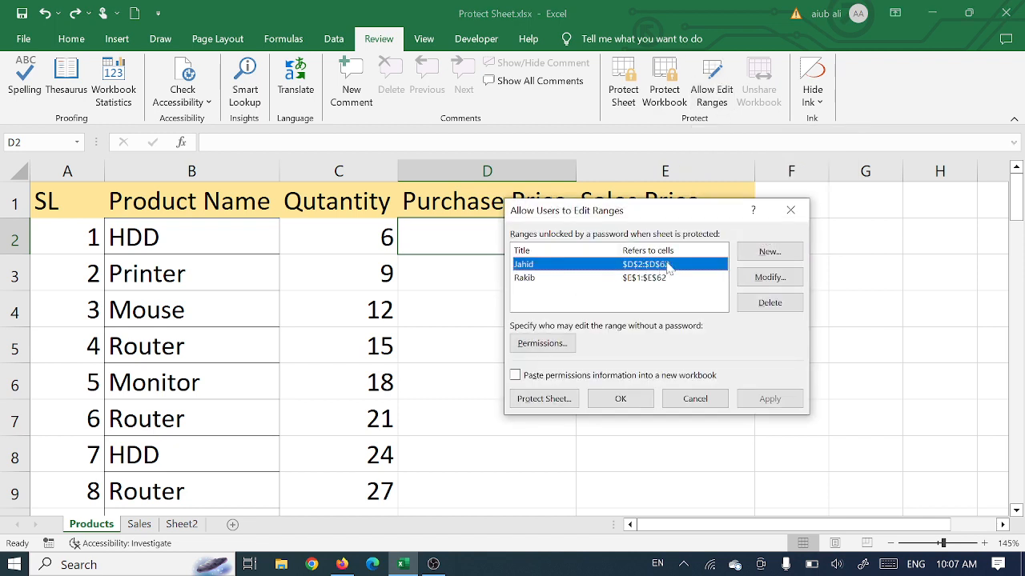
click(769, 304)
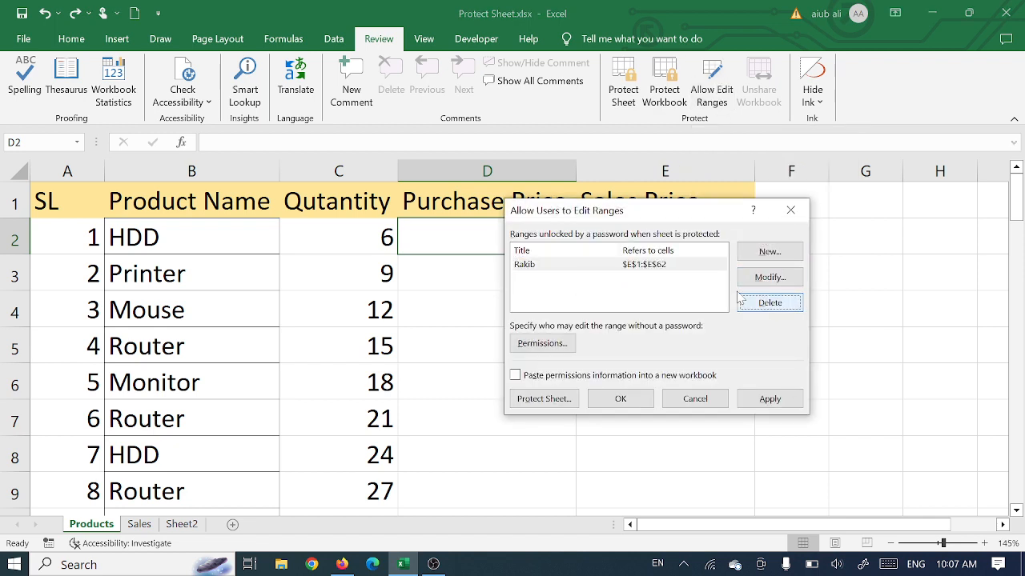
click(669, 269)
click(769, 303)
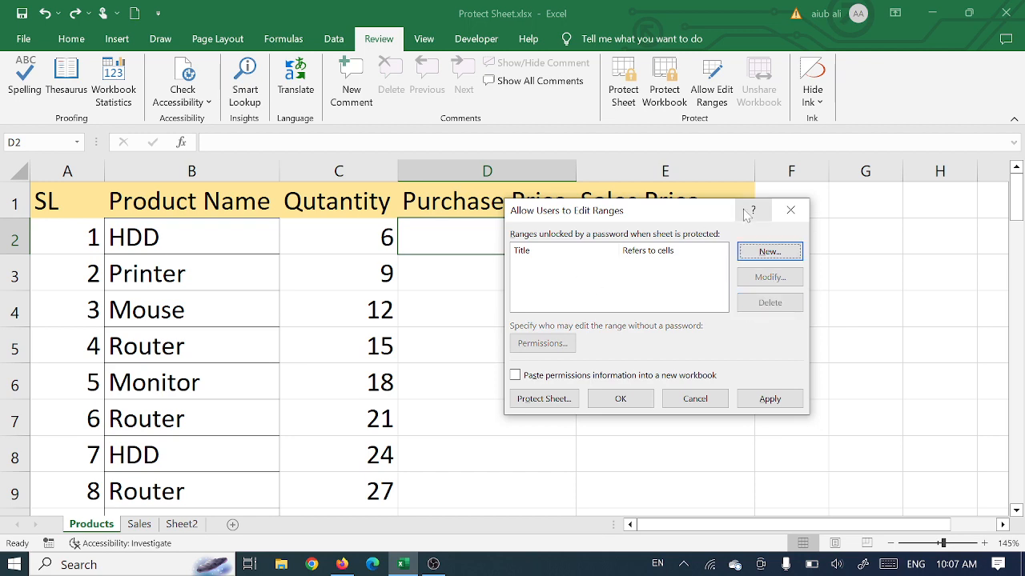
click(790, 210)
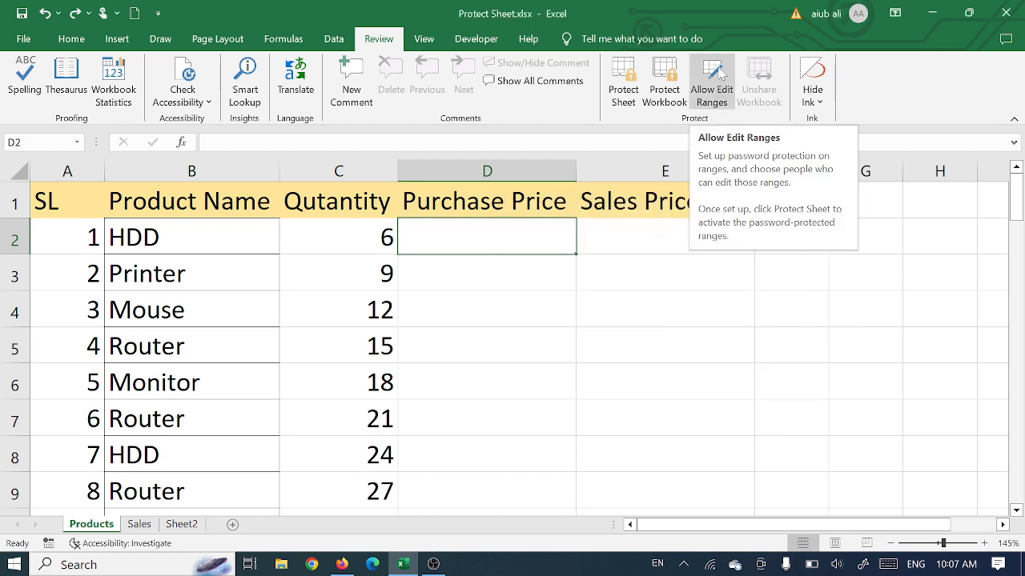
Step: Delete the existing edit ranges D2:D62 and E1:E62 from the Products sheet's allowed edit ranges and recheck the list
click(714, 90)
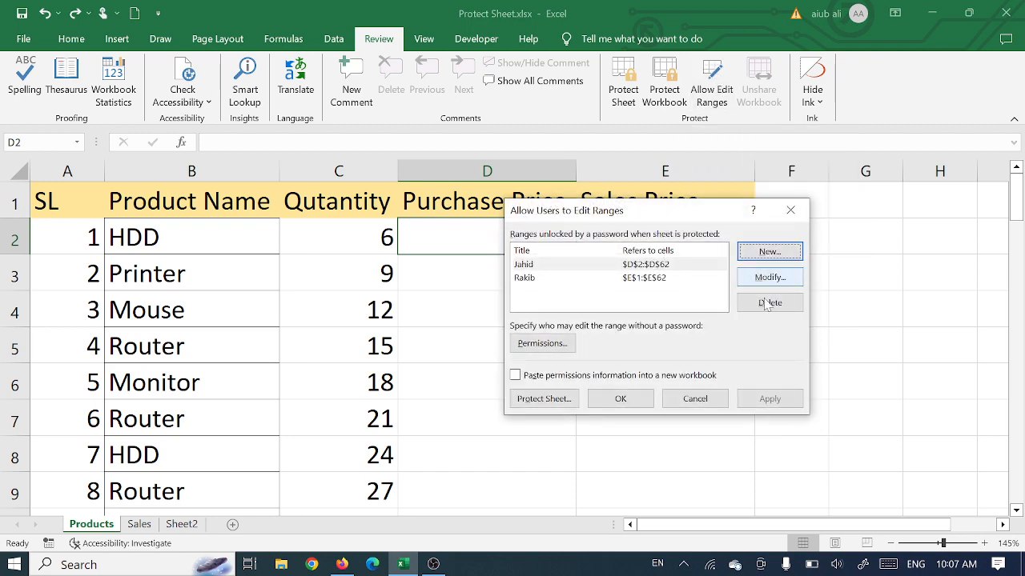
click(542, 277)
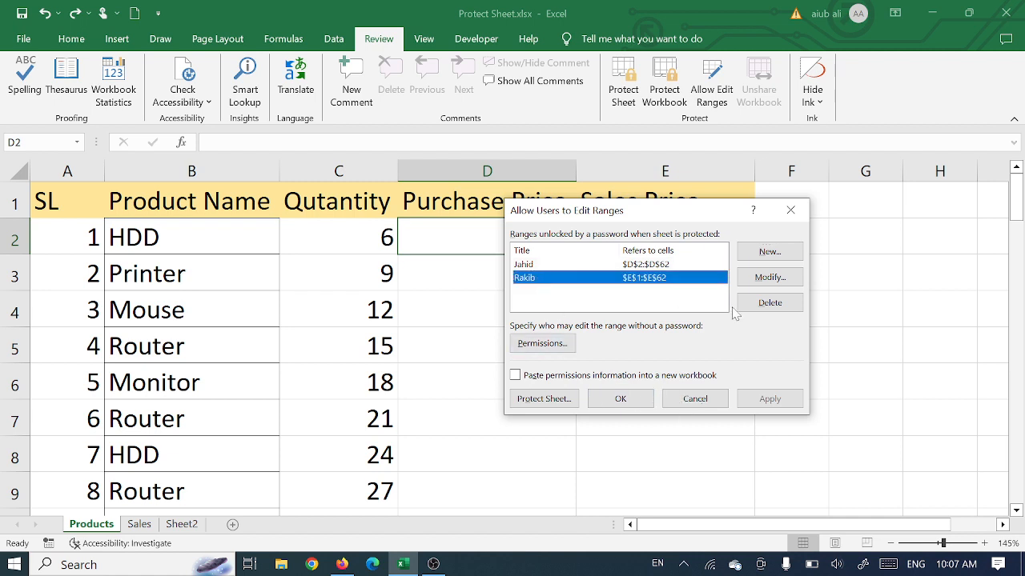
click(740, 308)
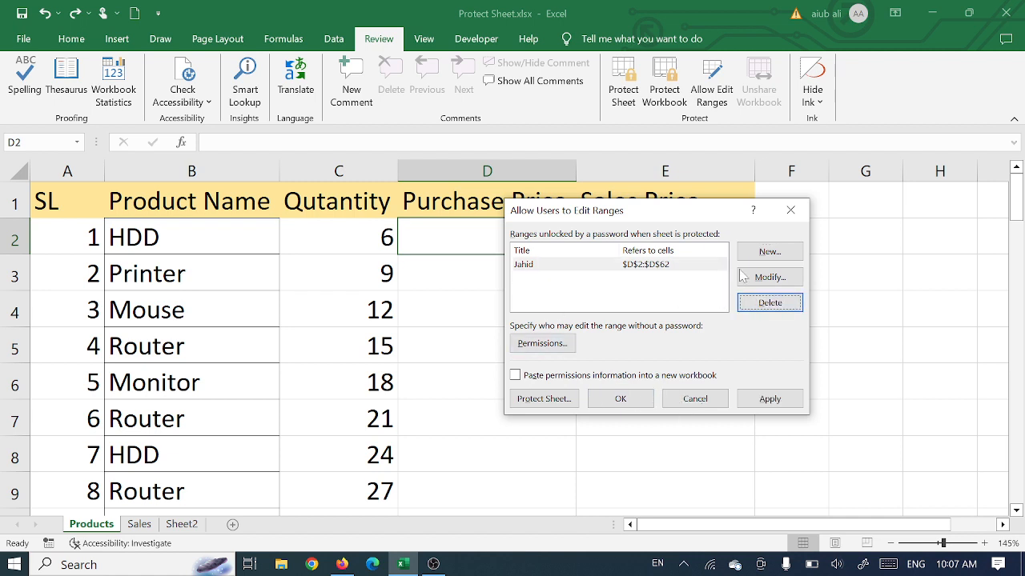
click(640, 266)
click(770, 302)
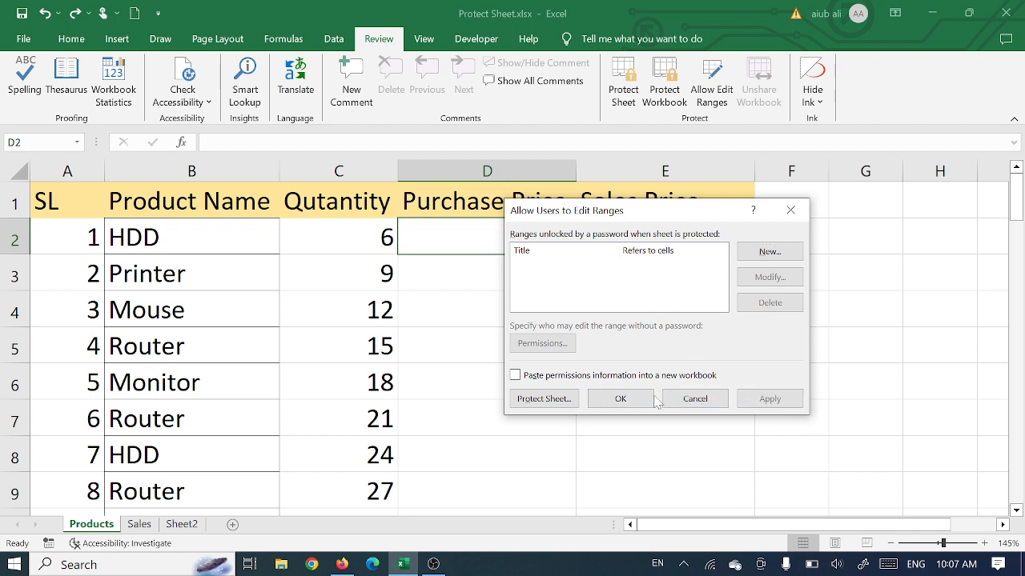
click(621, 399)
click(533, 354)
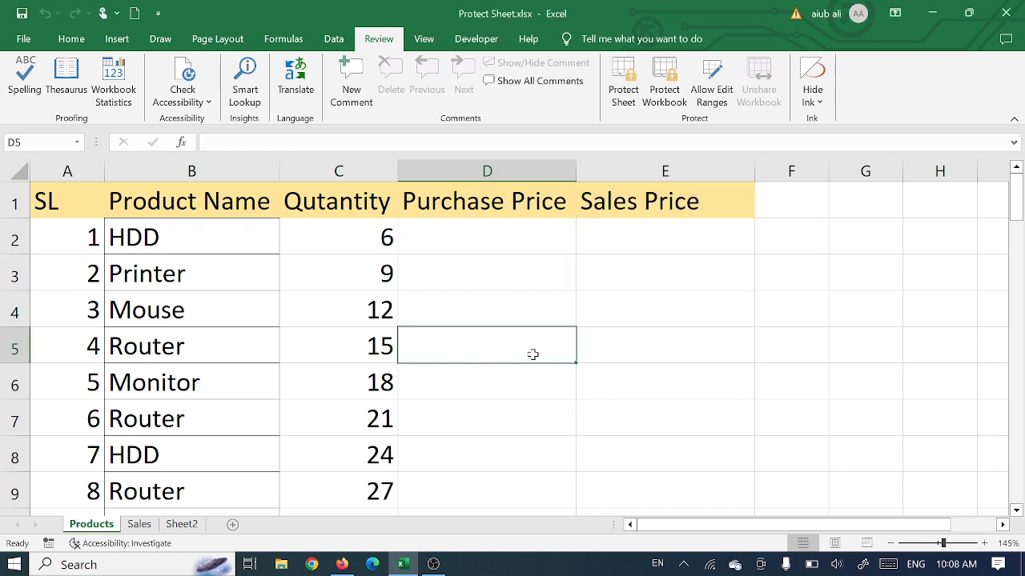
click(718, 85)
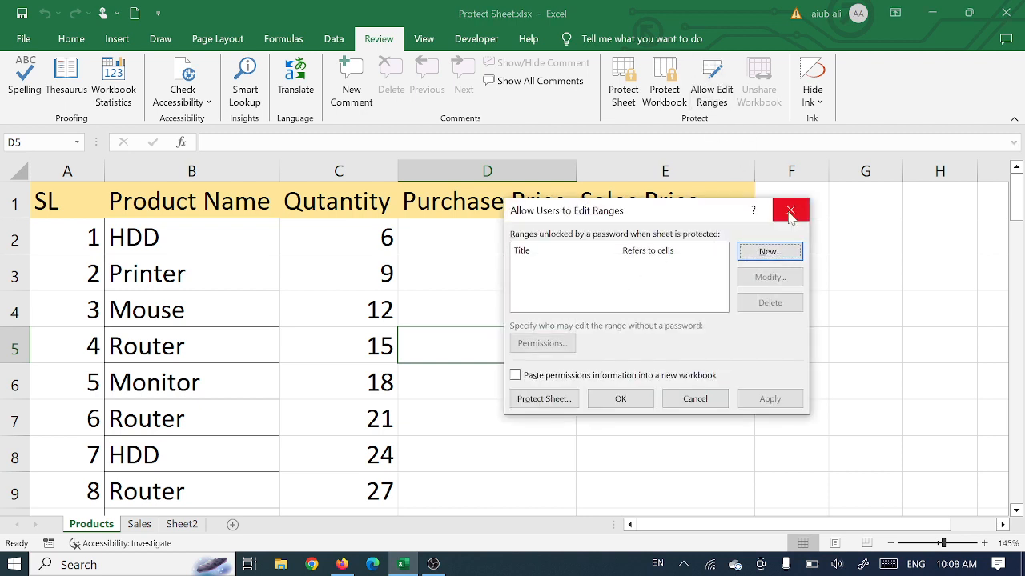
click(791, 209)
Step: Define a new allowed edit range titled with the first user's name, covering the Purchase Price cells D2:D62
click(468, 231)
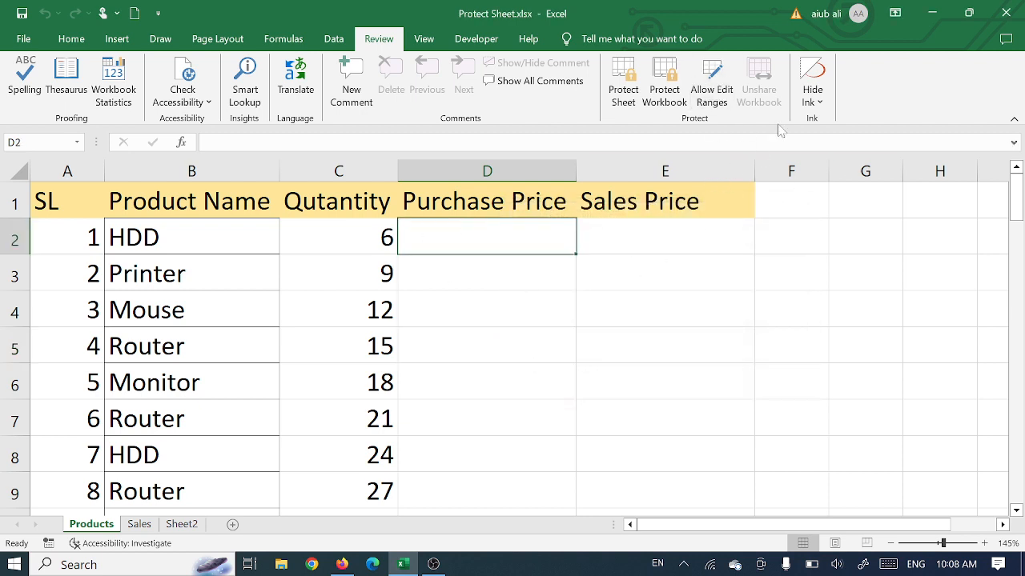
click(716, 90)
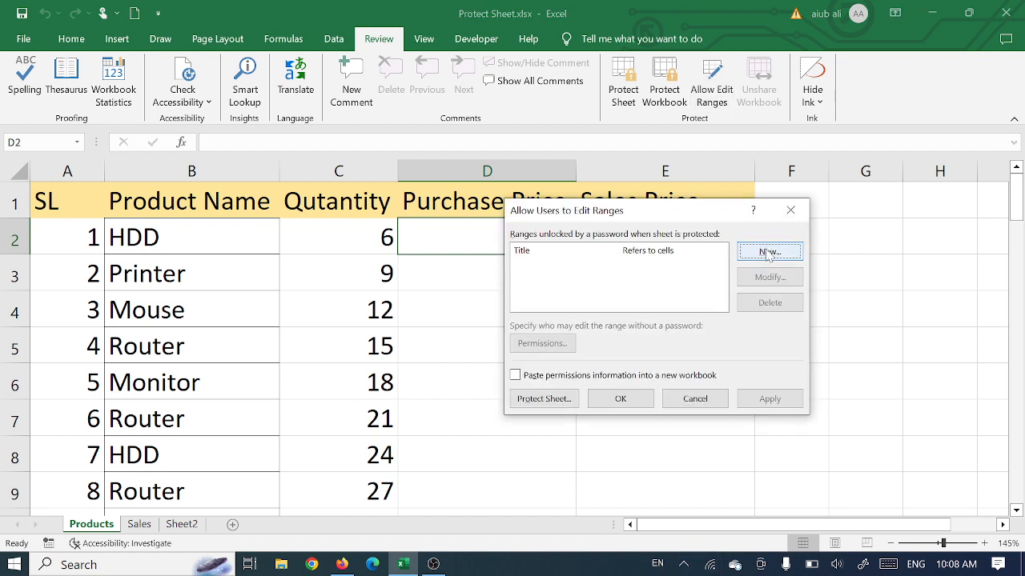
click(767, 253)
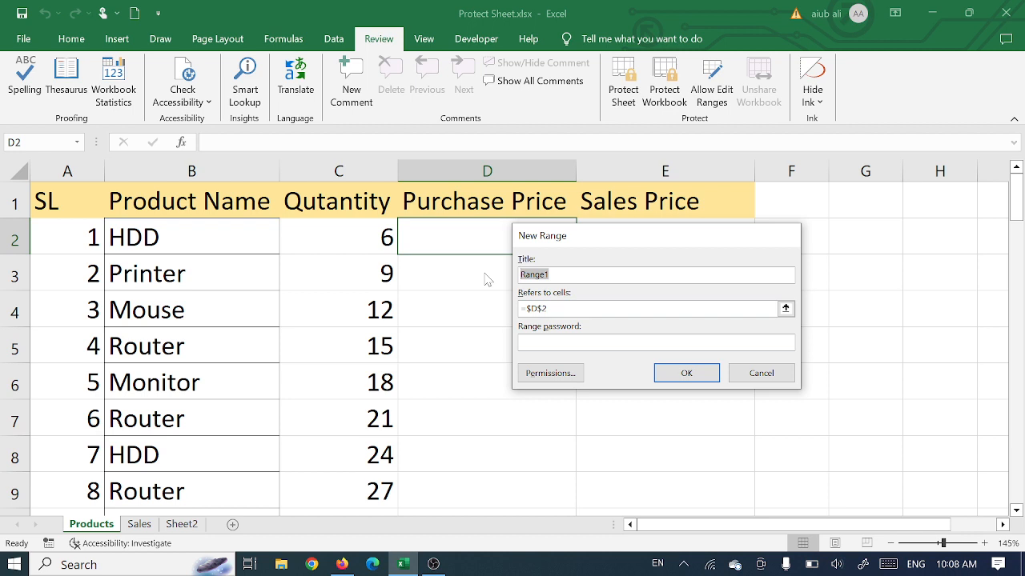
text(Sabbir)
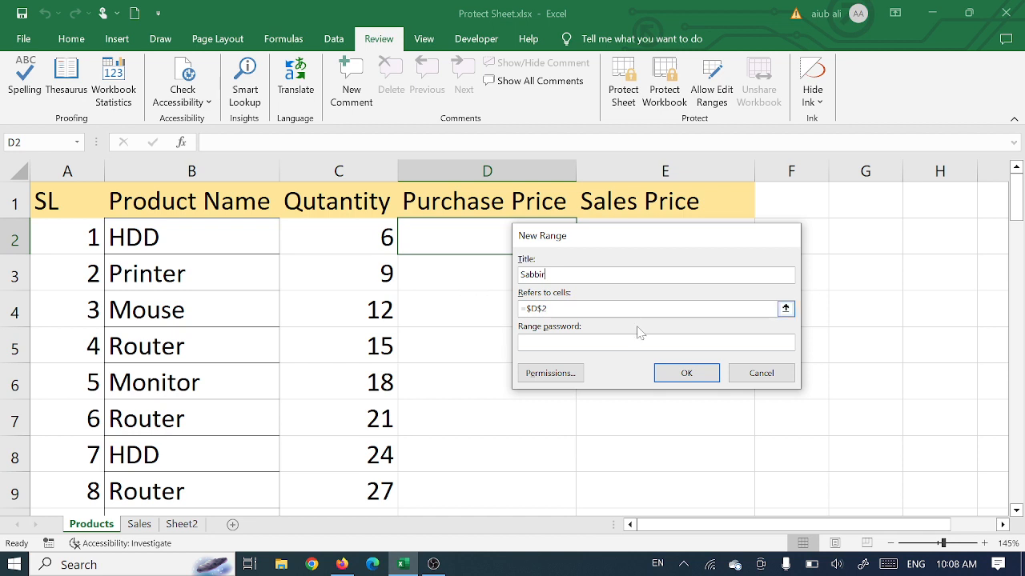
click(785, 309)
drag(457, 233, 451, 411)
click(790, 254)
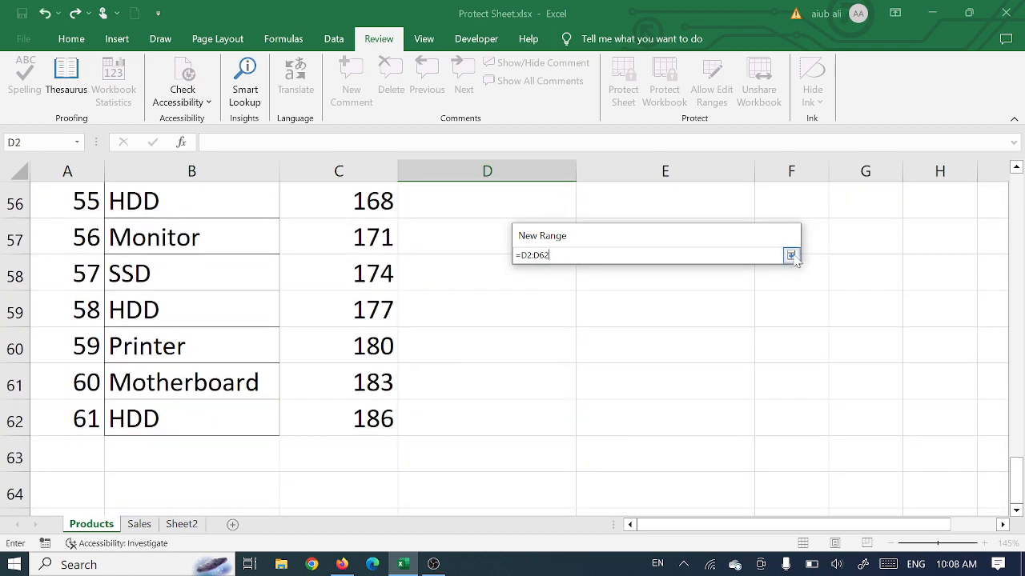
Step: Enter and confirm the range password for the Purchase Price edit range
click(555, 344)
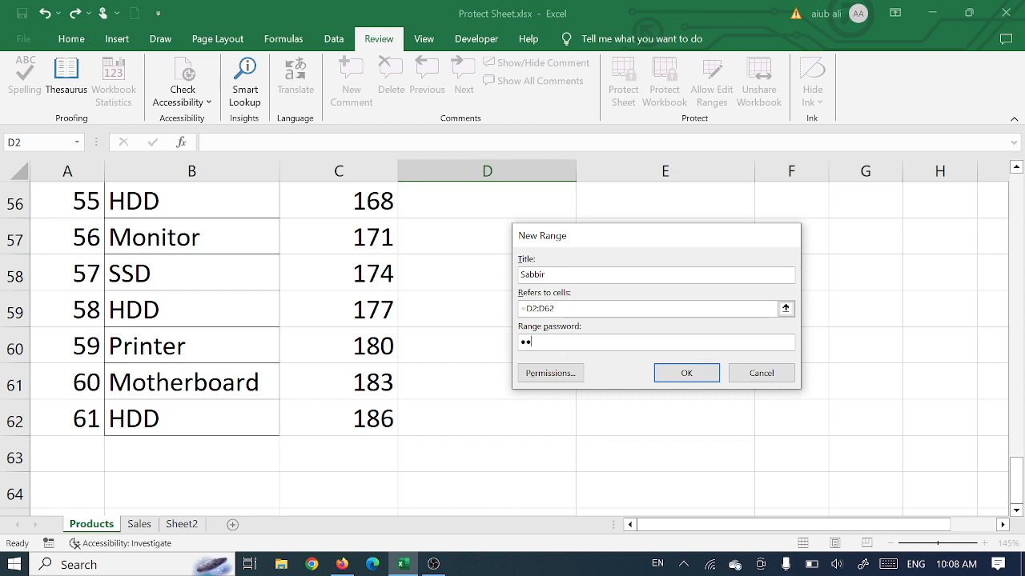
click(689, 374)
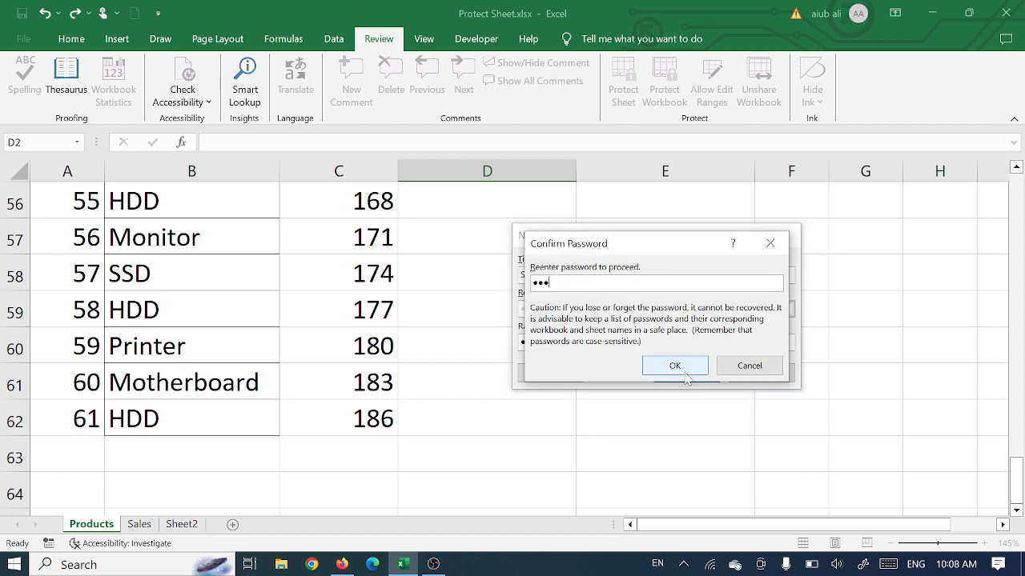
click(687, 368)
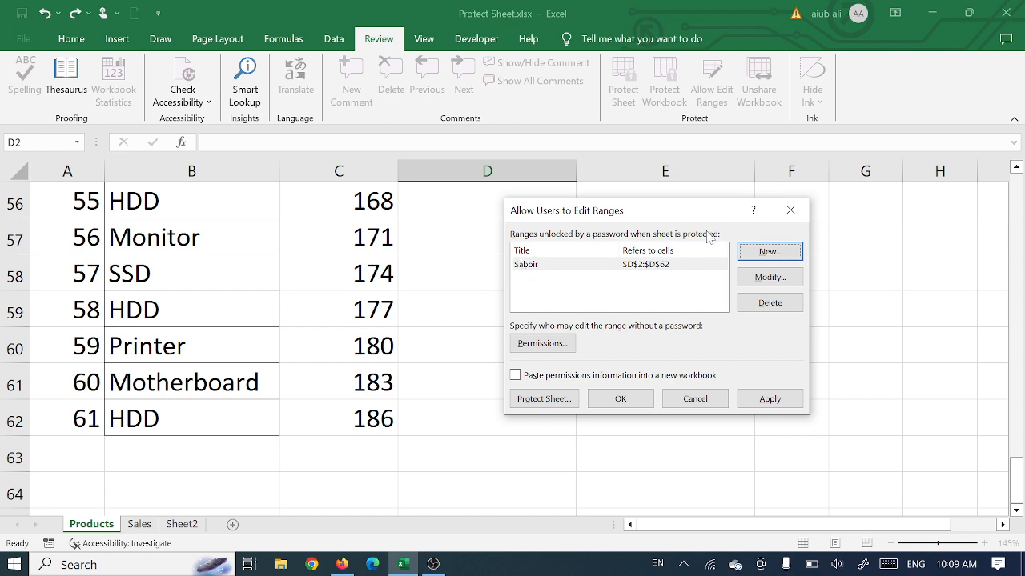
Step: Define a second allowed edit range titled with the second user's name, covering the Sales Price cells E2:E62
click(766, 253)
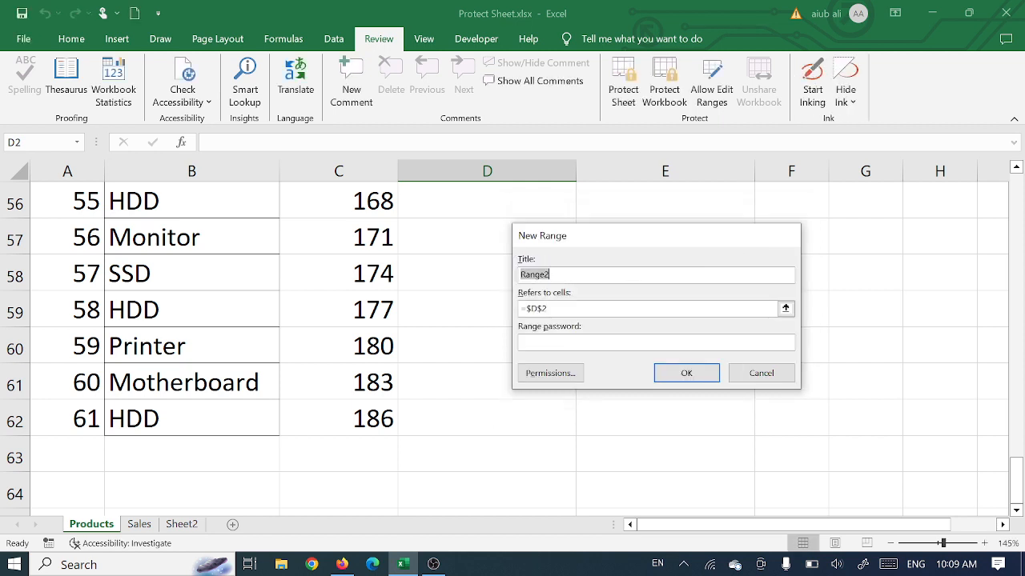
text(R)
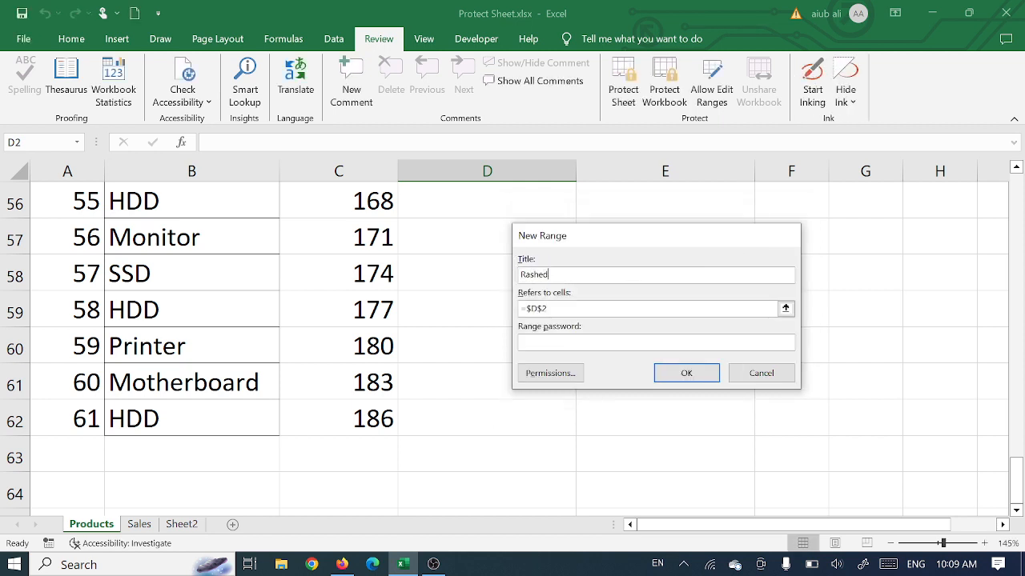
click(786, 309)
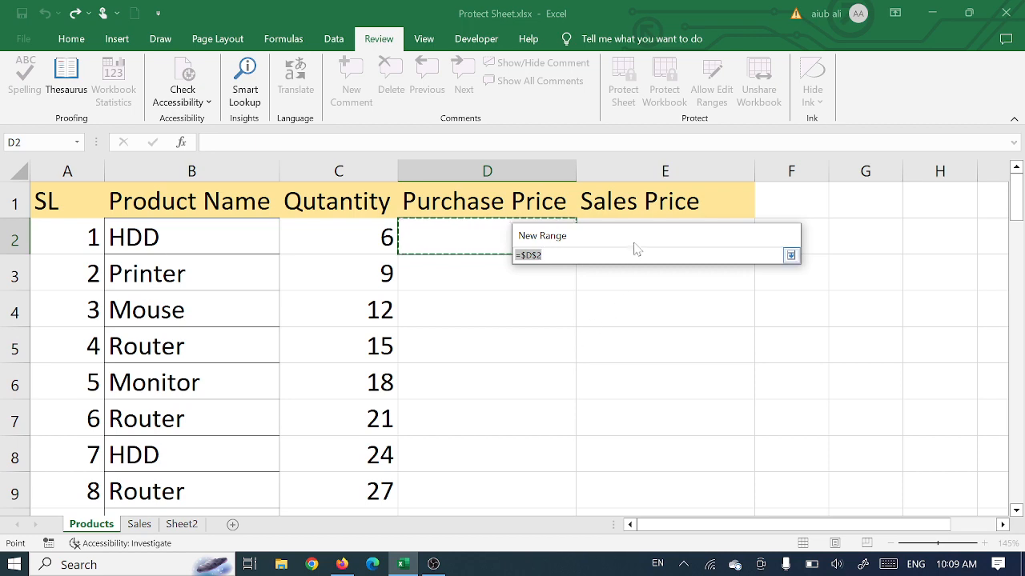
drag(636, 240, 924, 228)
drag(667, 233, 671, 417)
drag(885, 226, 487, 213)
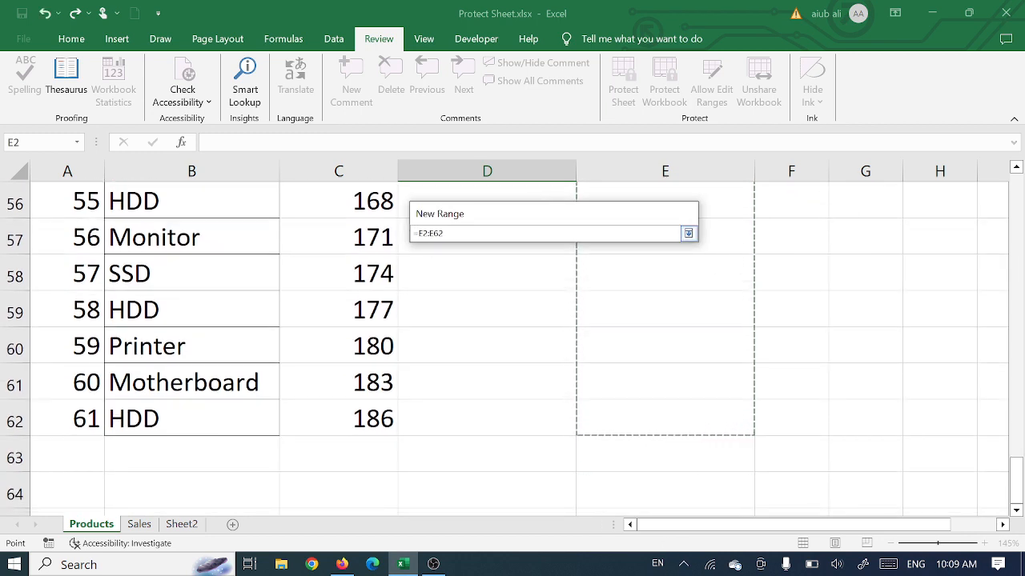
click(688, 233)
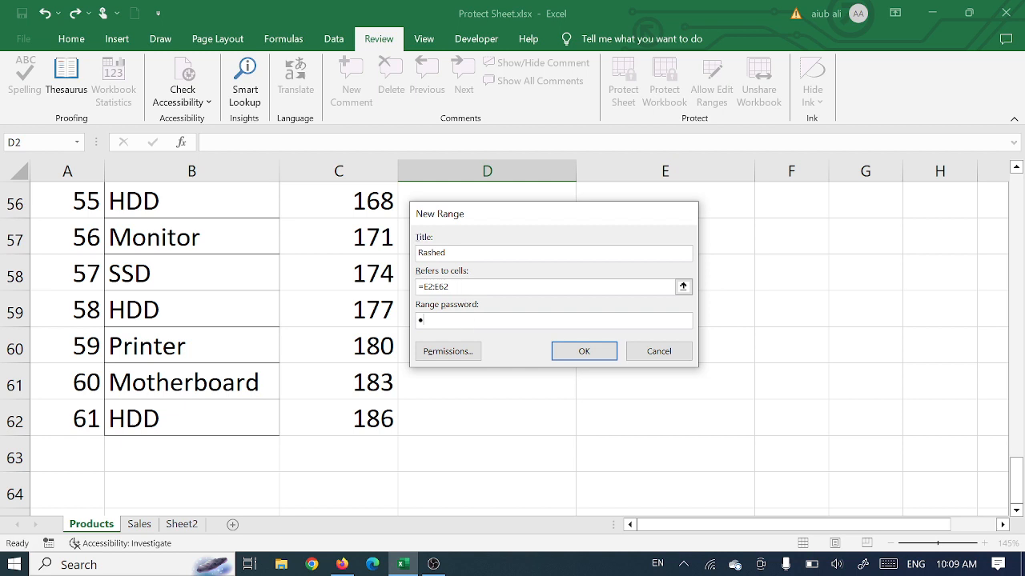
Step: Submit and confirm the range password for the Sales Price edit range E2:E62
click(584, 350)
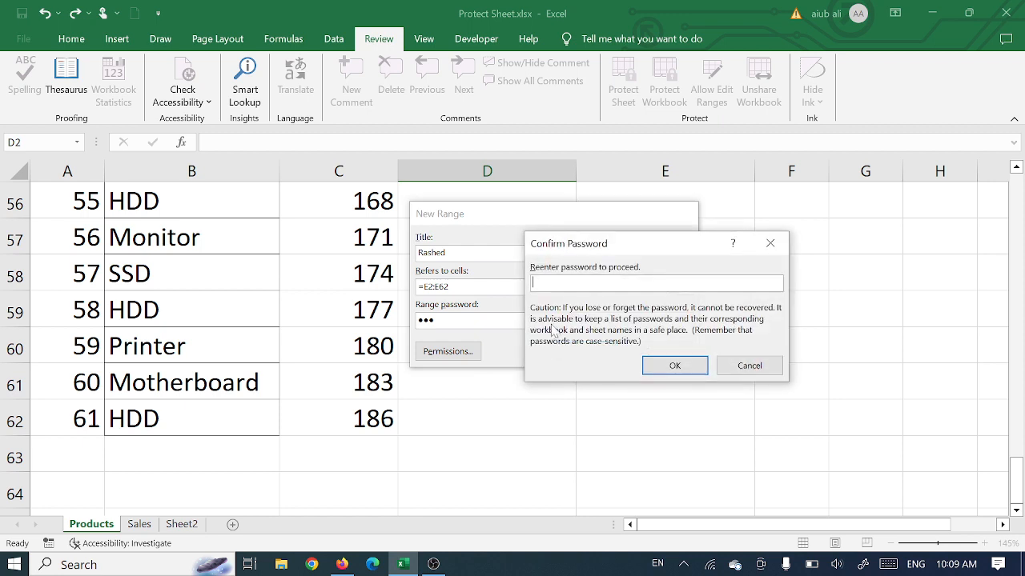
text(123)
click(658, 366)
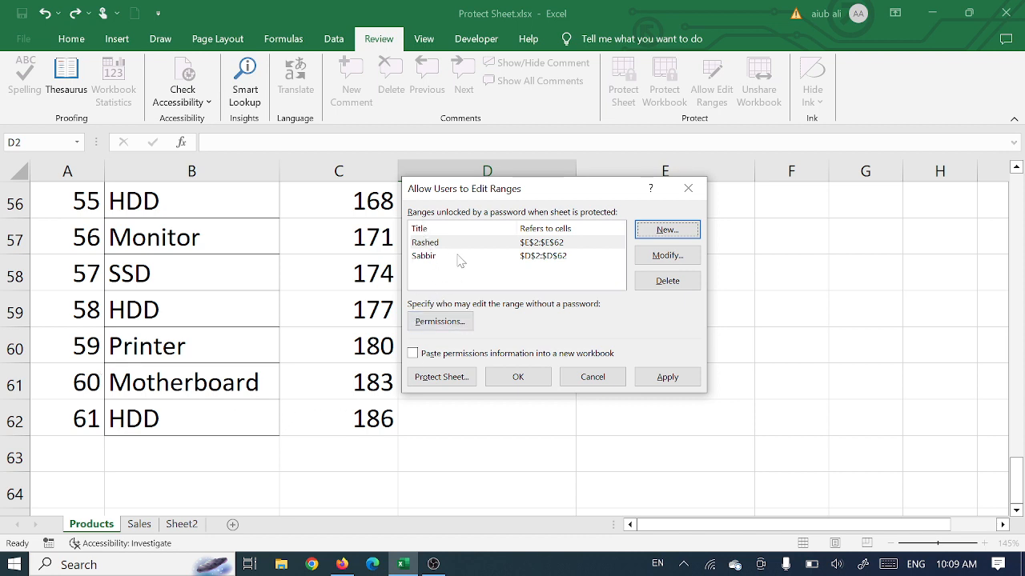
Step: Protect the Products sheet with a confirmed sheet password, allowing users only to select locked and unlocked cells
click(440, 378)
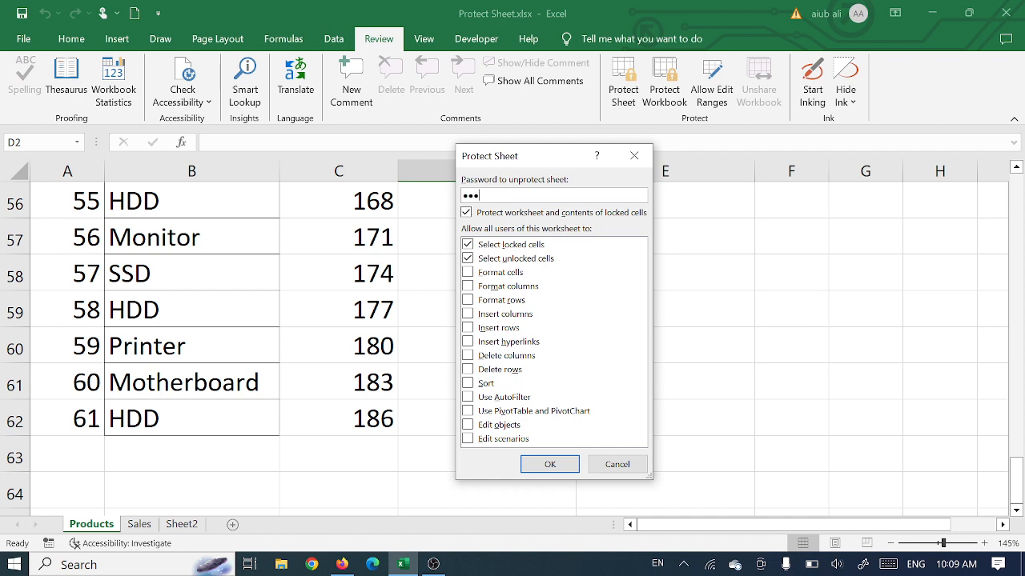
click(551, 466)
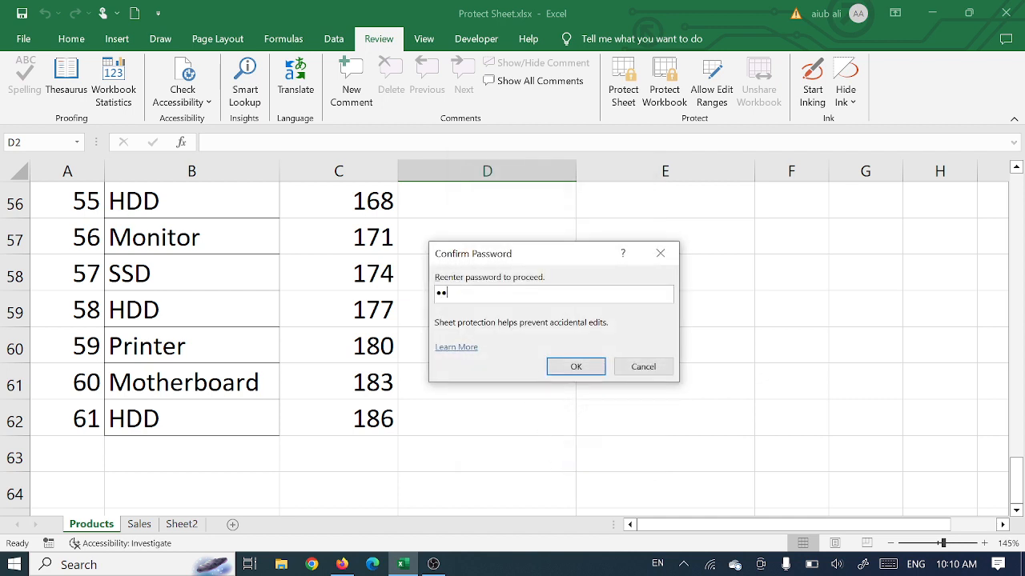
text(•••••)
click(583, 369)
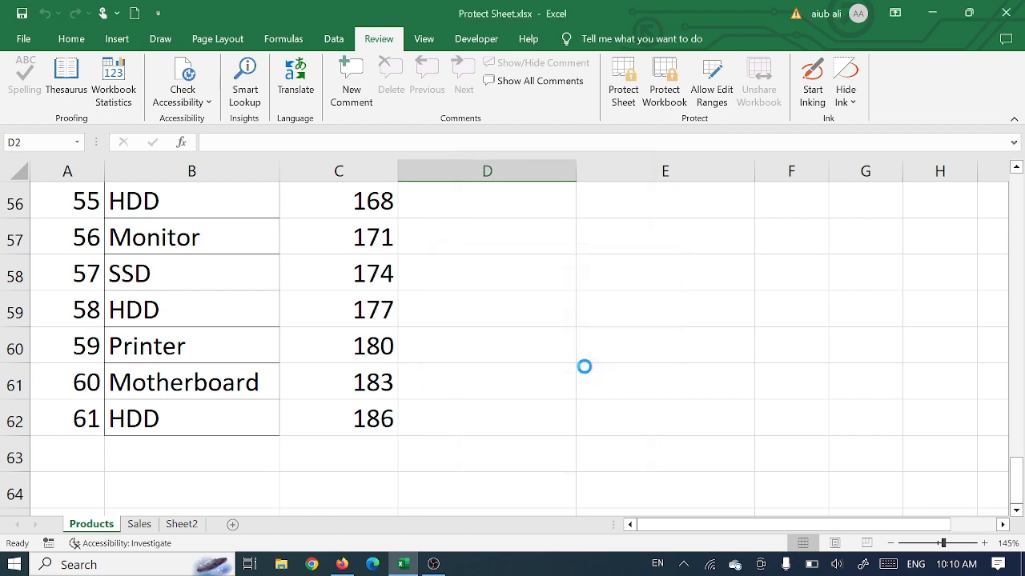
Step: Test the sheet protection by trying to edit Quantity cell C3 and the empty cell G2 outside the allowed ranges
scroll(554, 349, up, 9)
scroll(552, 346, up, 10)
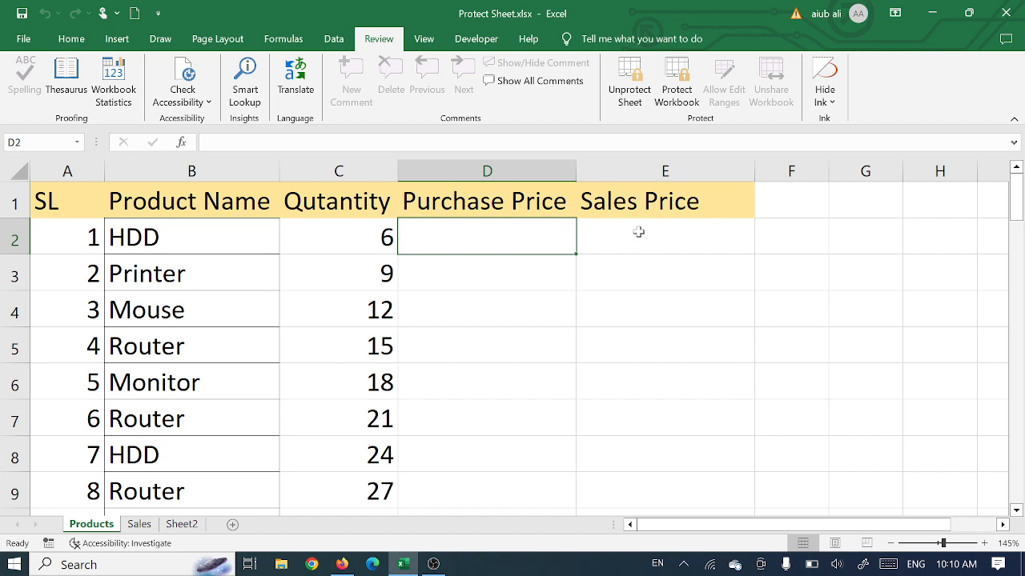
click(170, 239)
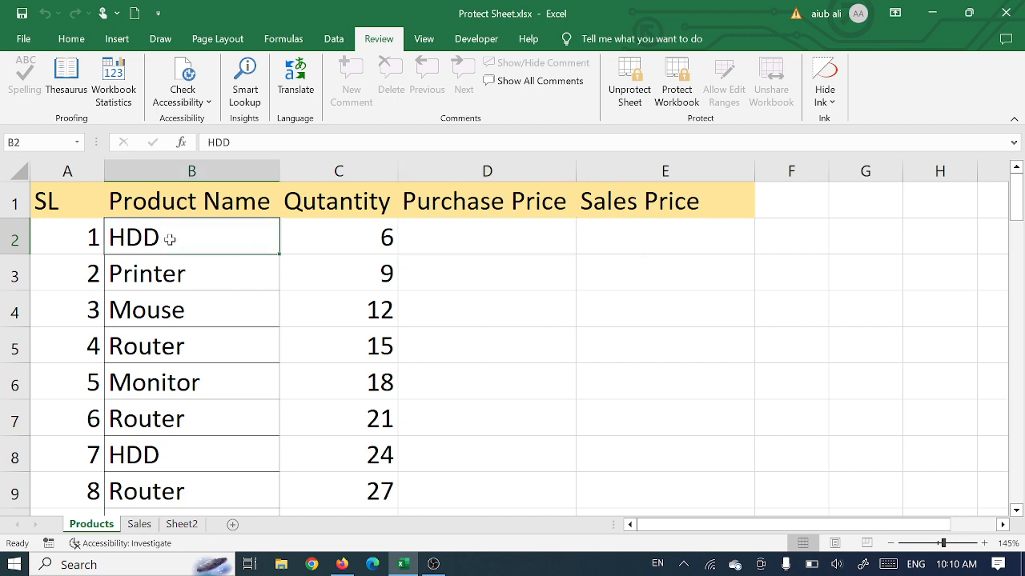
click(361, 277)
double_click(360, 276)
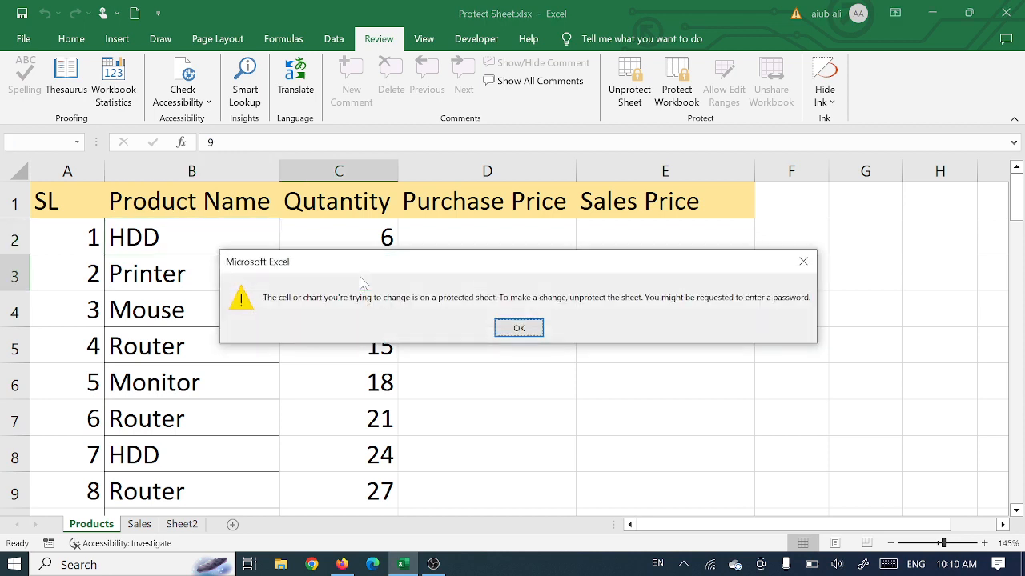
click(803, 262)
double_click(861, 241)
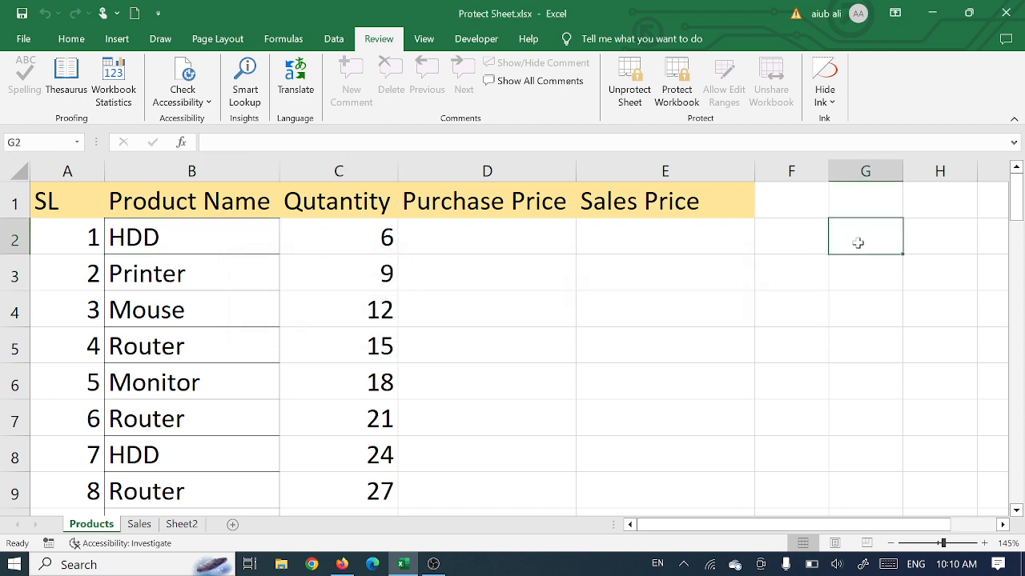
click(802, 262)
Step: Unlock the Purchase Price range for editing from cell D2 by entering its range password
click(457, 238)
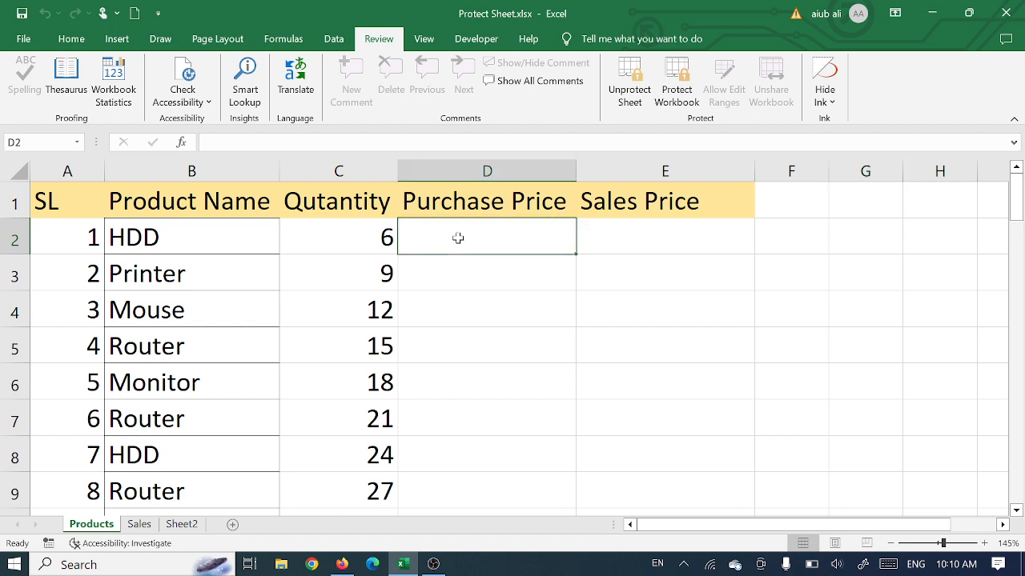
double_click(457, 238)
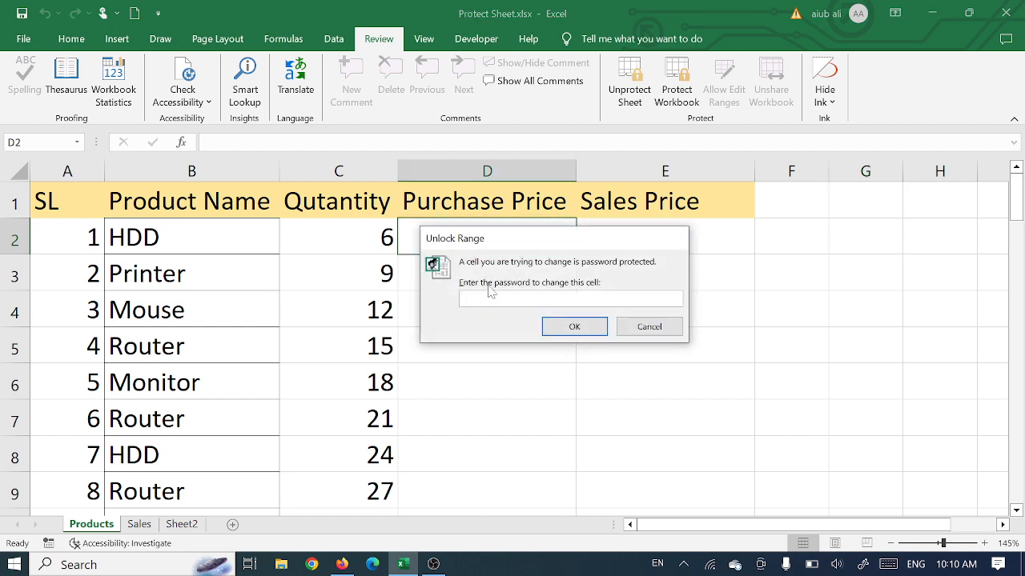
text(123)
click(573, 325)
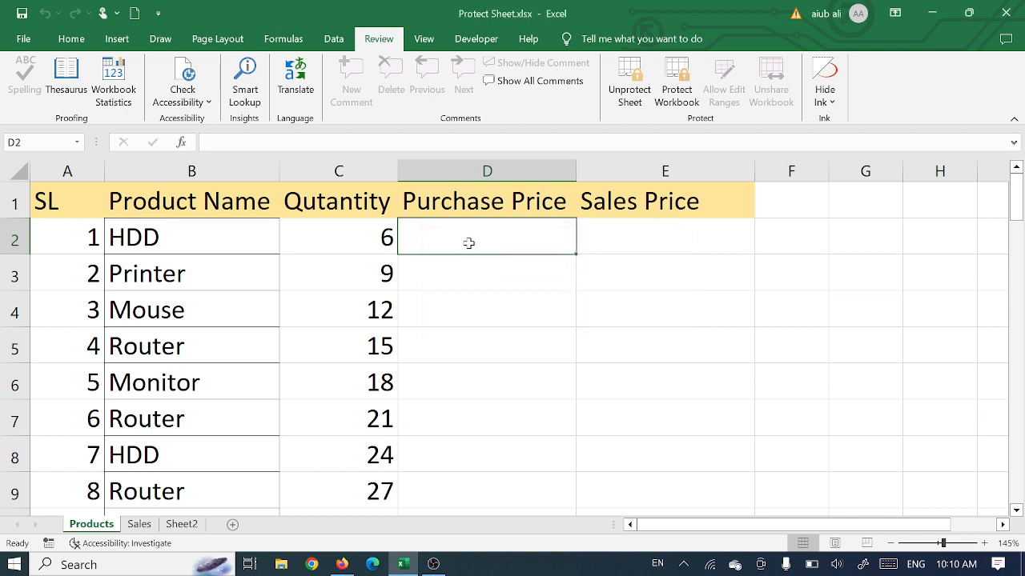
Step: Enter the test purchase prices 33, 333 and 333 in cells D2 through D4
text(33)
click(465, 276)
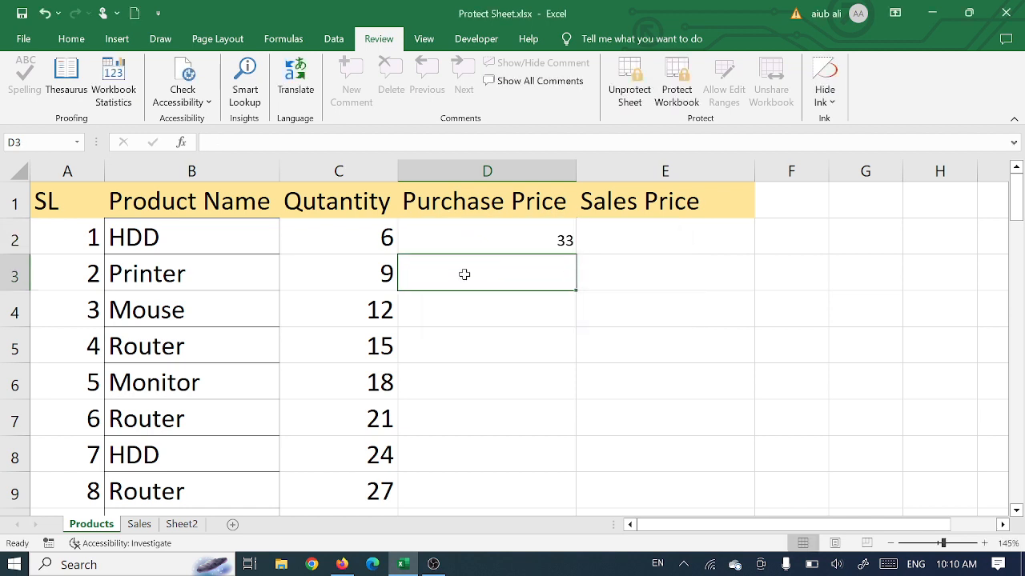
text(333)
click(469, 301)
text(333)
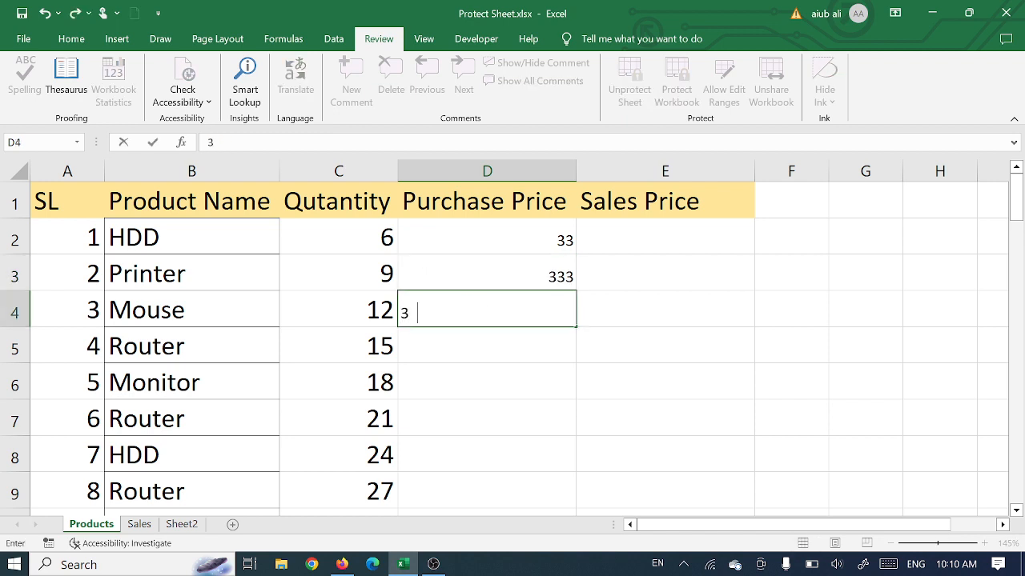
Step: Unlock the Sales Price range for editing from cell E2 by entering its range password
click(638, 238)
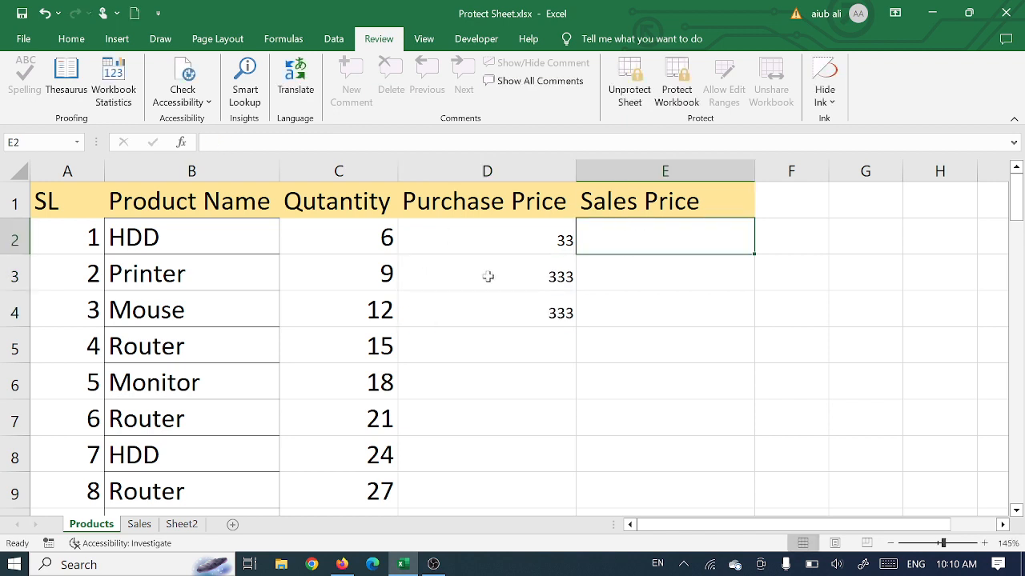
double_click(646, 234)
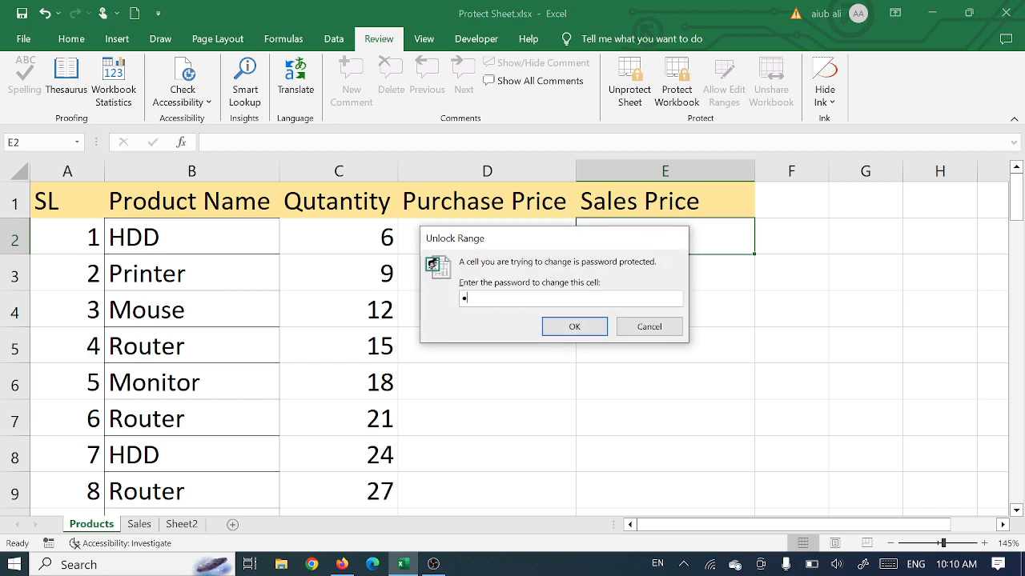
click(573, 326)
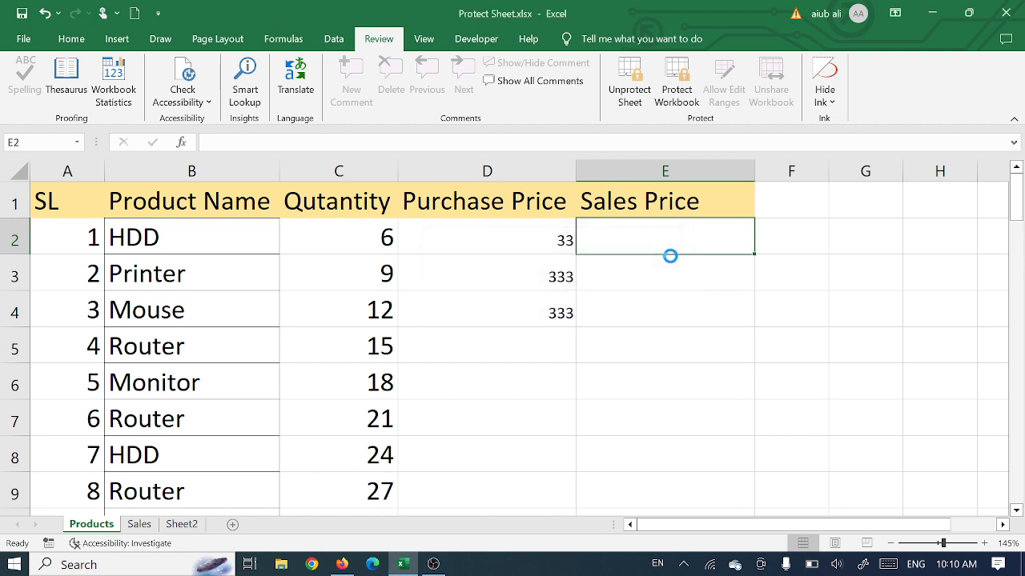
Step: Enter the test sales prices 4333 in cell E3 and 6666 in cell E4
click(640, 265)
text(4333)
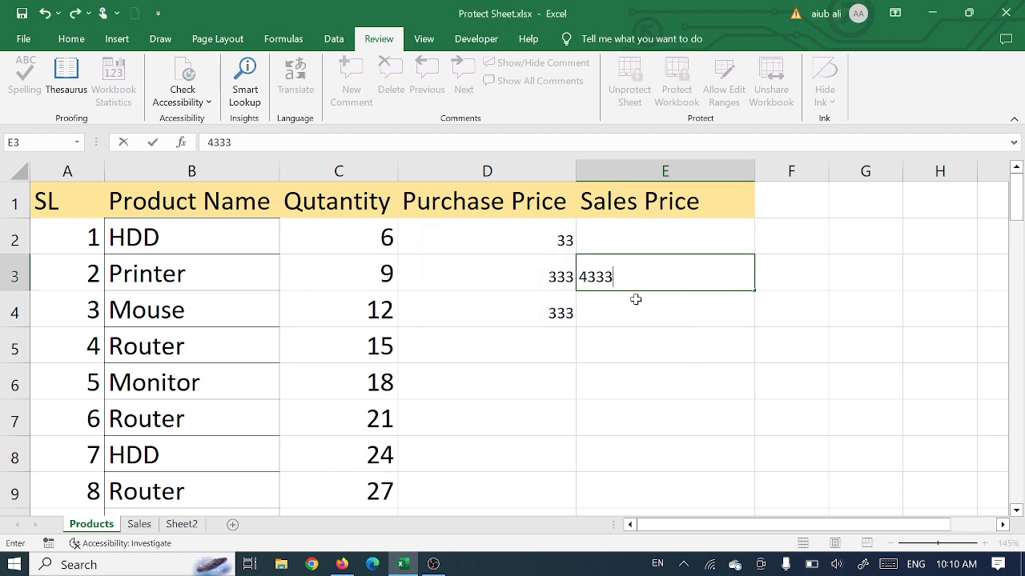
key(Return)
text(6666)
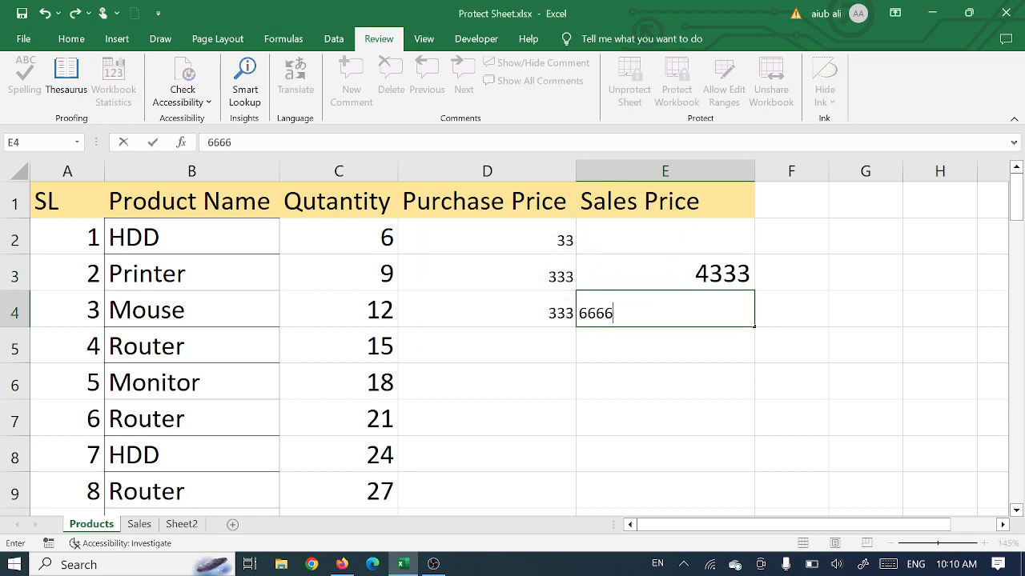
key(Return)
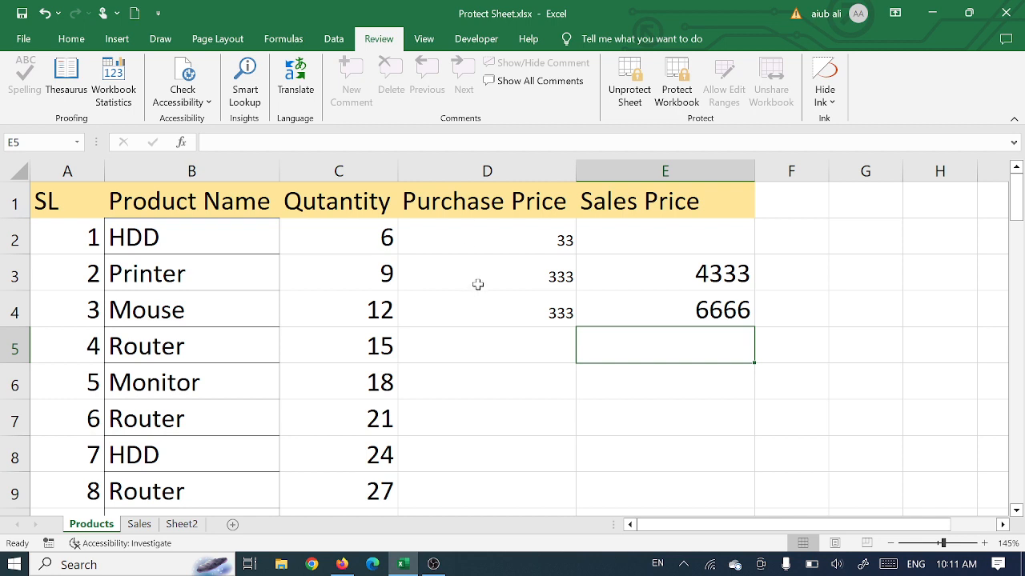
Step: Clear the test prices from cells D2:E4 in the Purchase Price and Sales Price columns
drag(515, 247, 693, 306)
key(Delete)
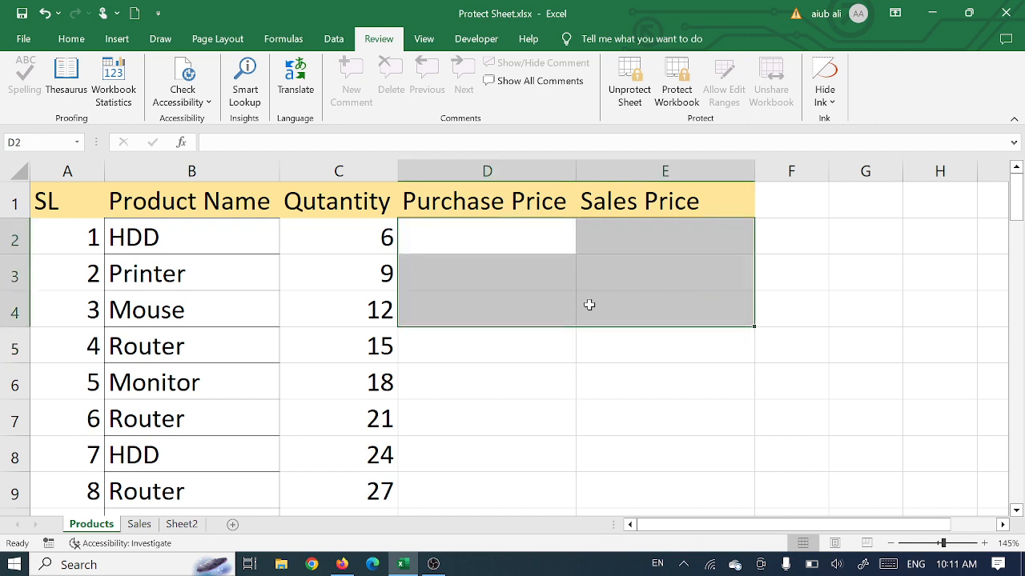
click(494, 202)
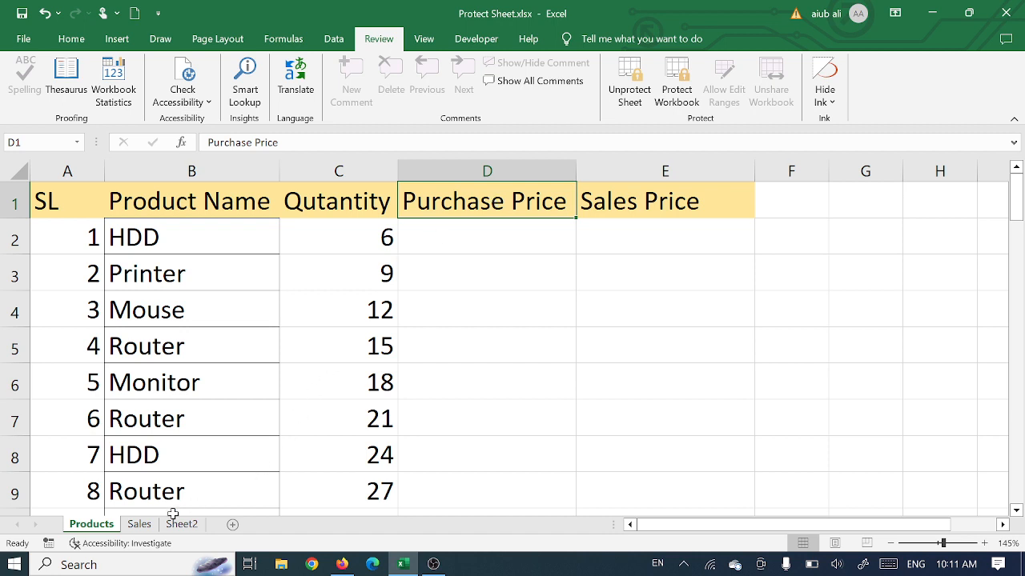
Step: Add filters to the header row A1:D1 on the Sales sheet
click(137, 527)
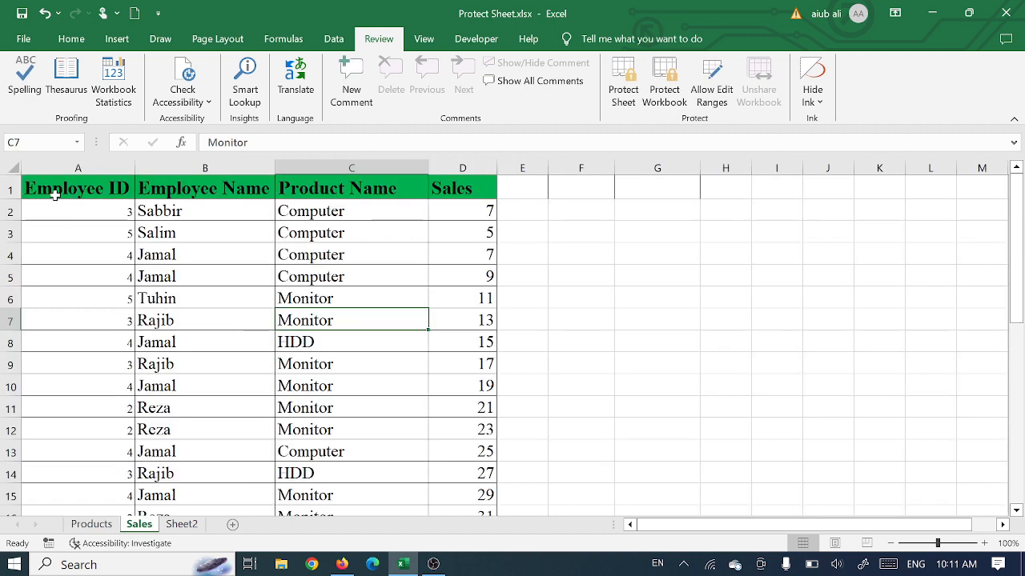
click(55, 189)
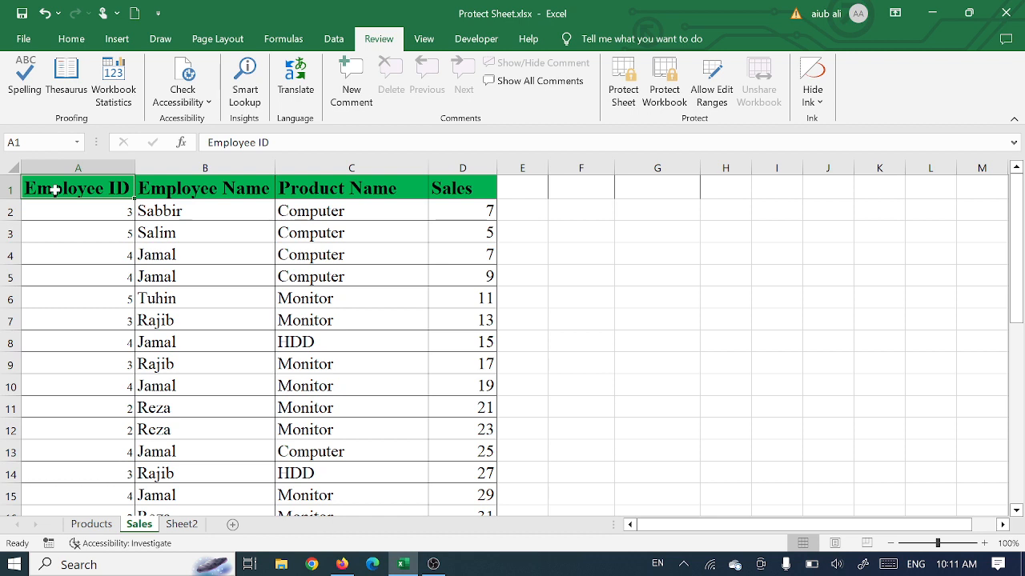
drag(55, 190, 440, 185)
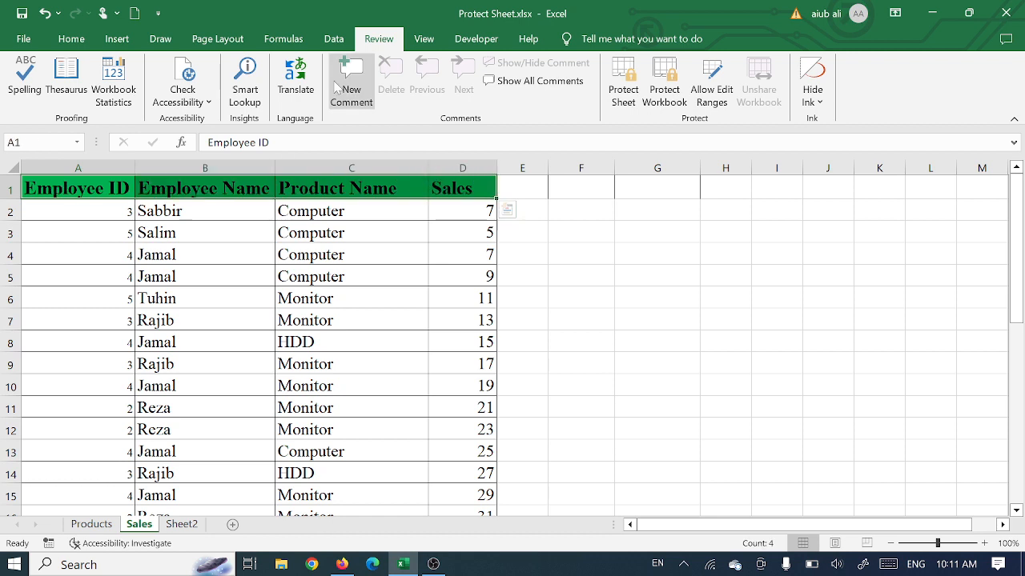
click(71, 39)
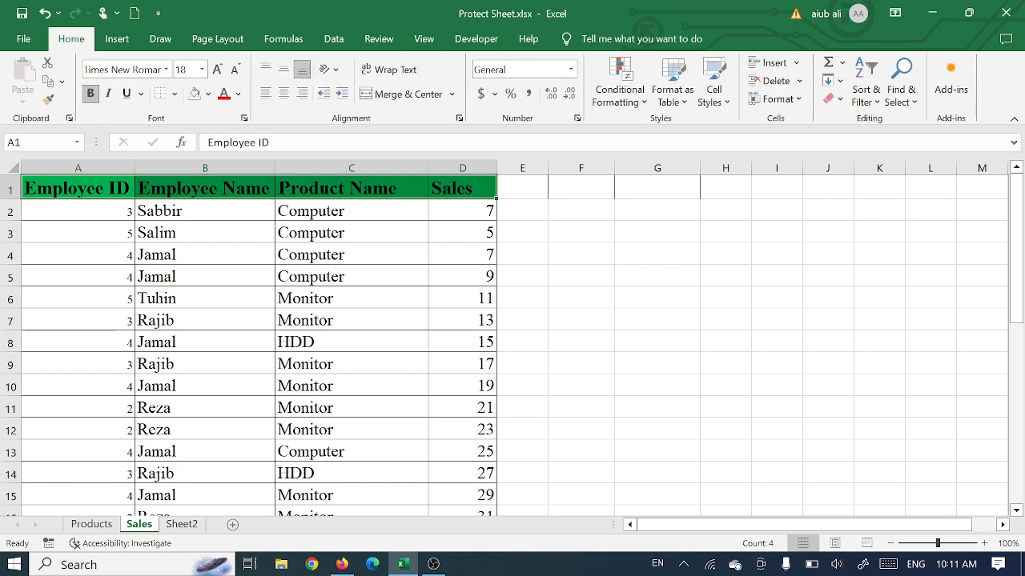
click(875, 101)
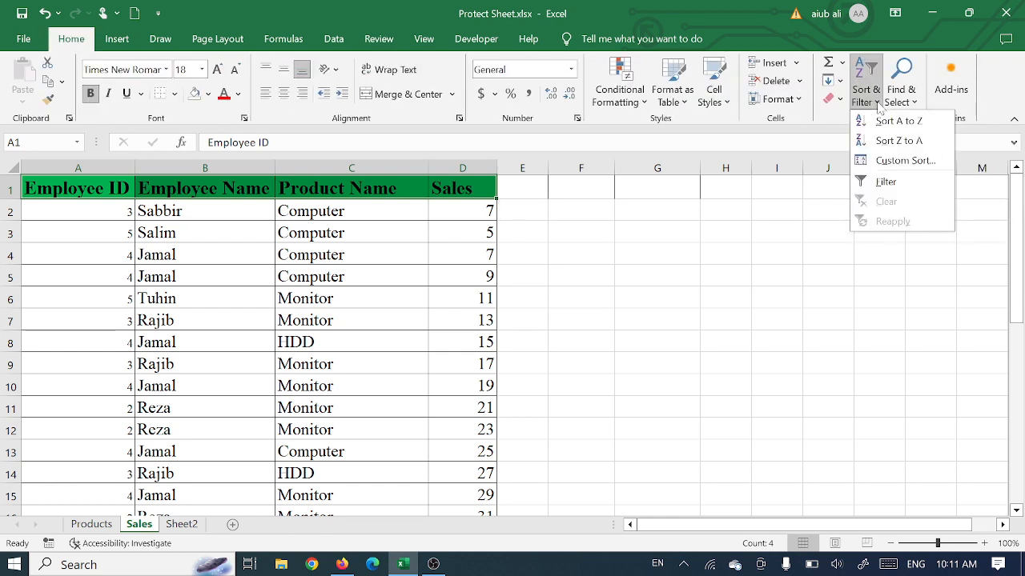
click(334, 39)
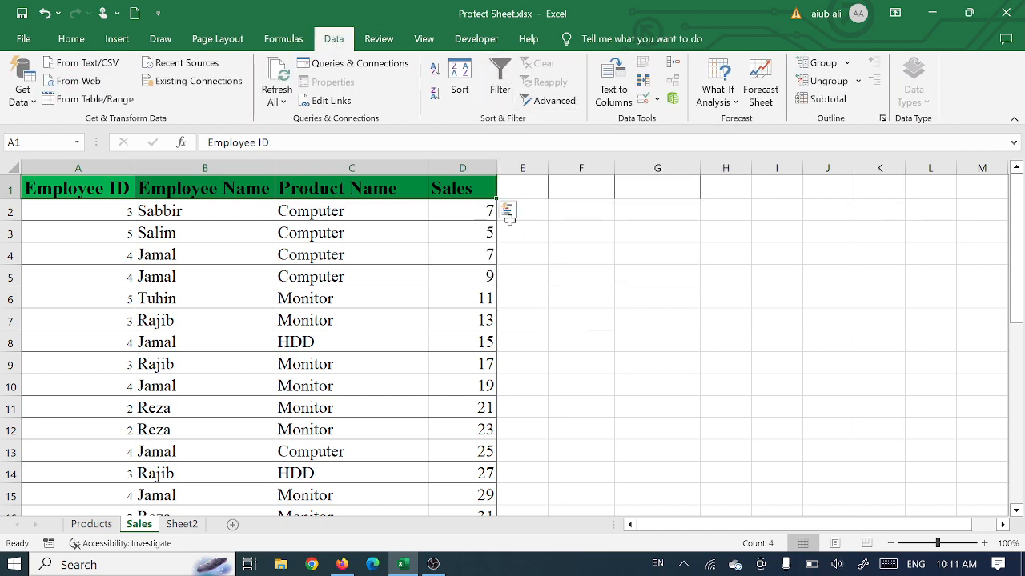
click(499, 79)
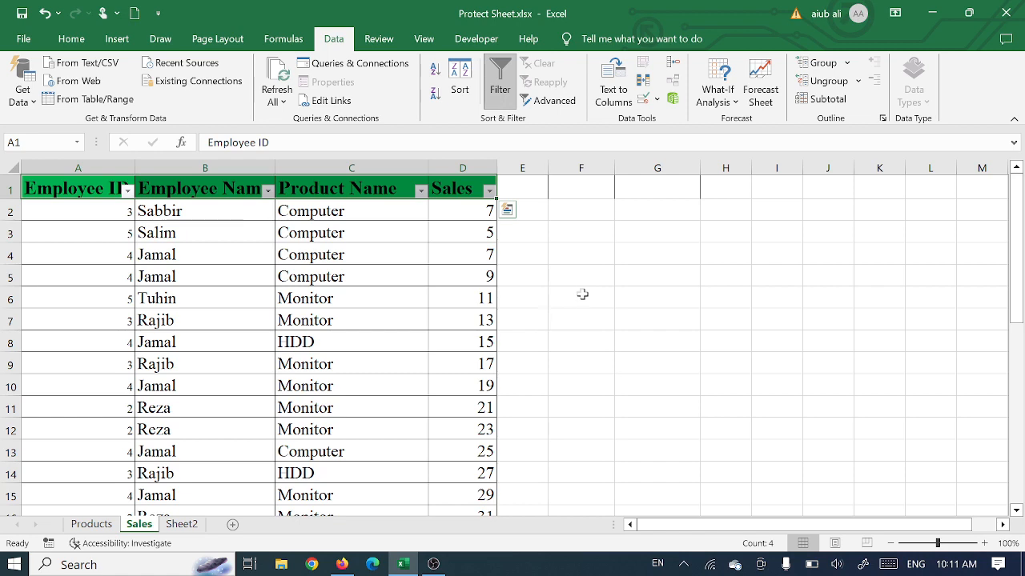
Step: Protect the Sales sheet with a confirmed password, allowing users only to select locked and unlocked cells
click(389, 40)
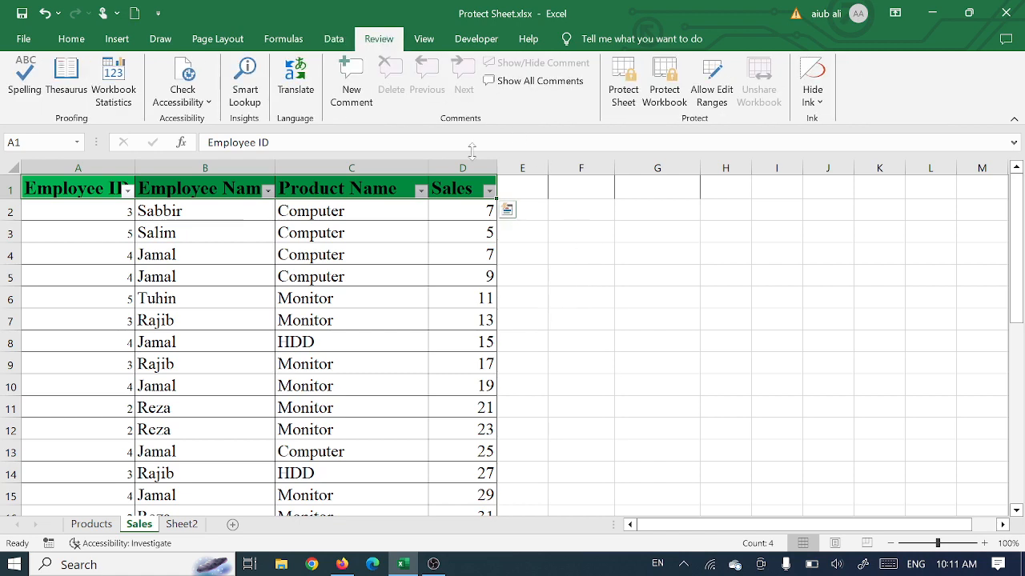
click(623, 80)
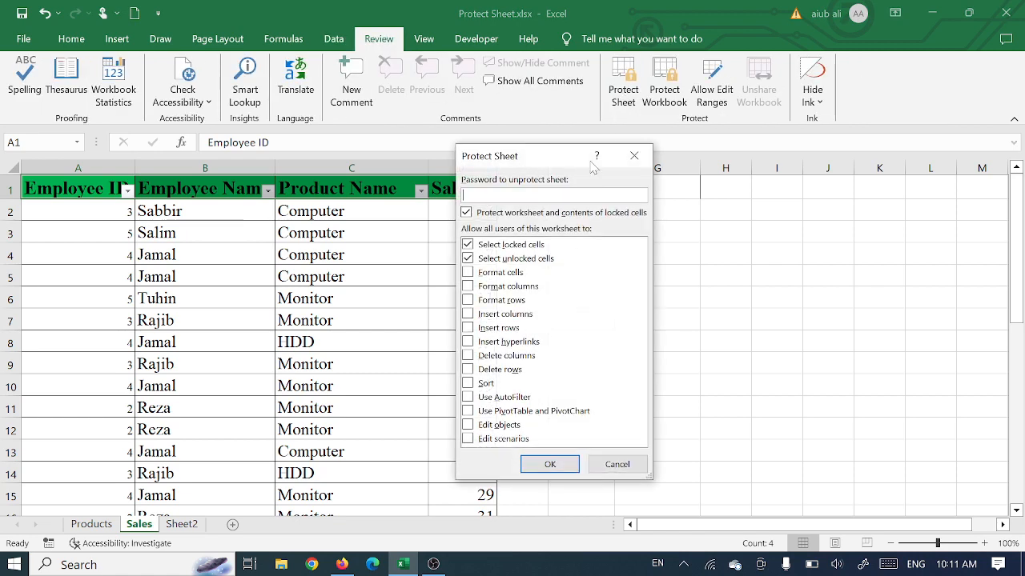
text(123)
click(534, 462)
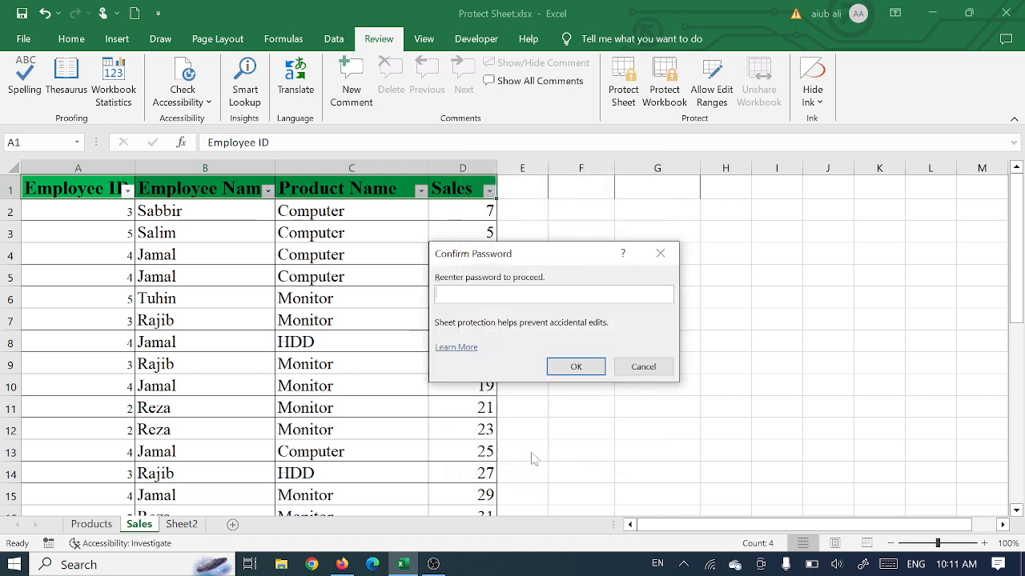
click(575, 368)
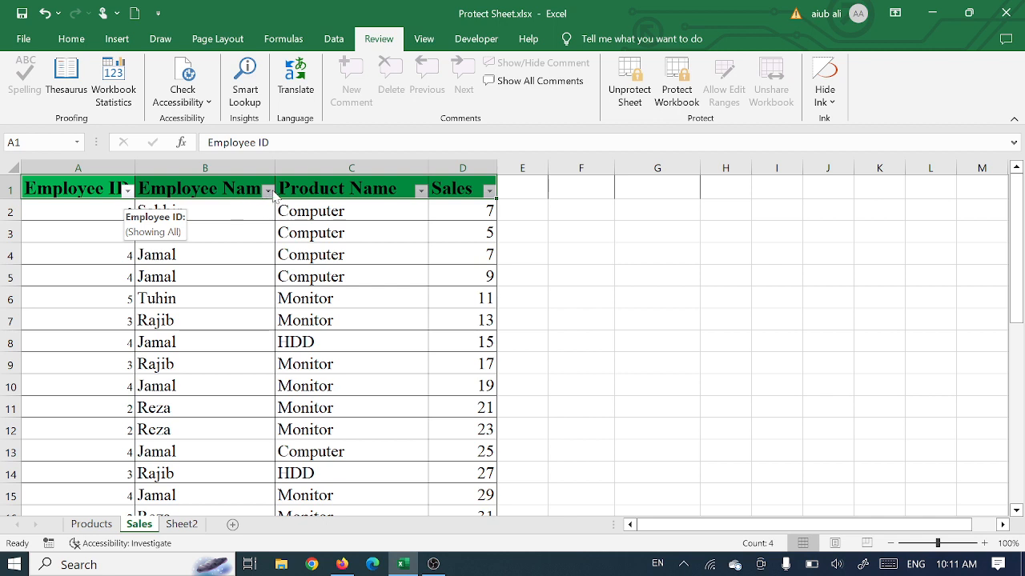
Step: Unprotect the Sales sheet by entering its sheet protection password
click(630, 83)
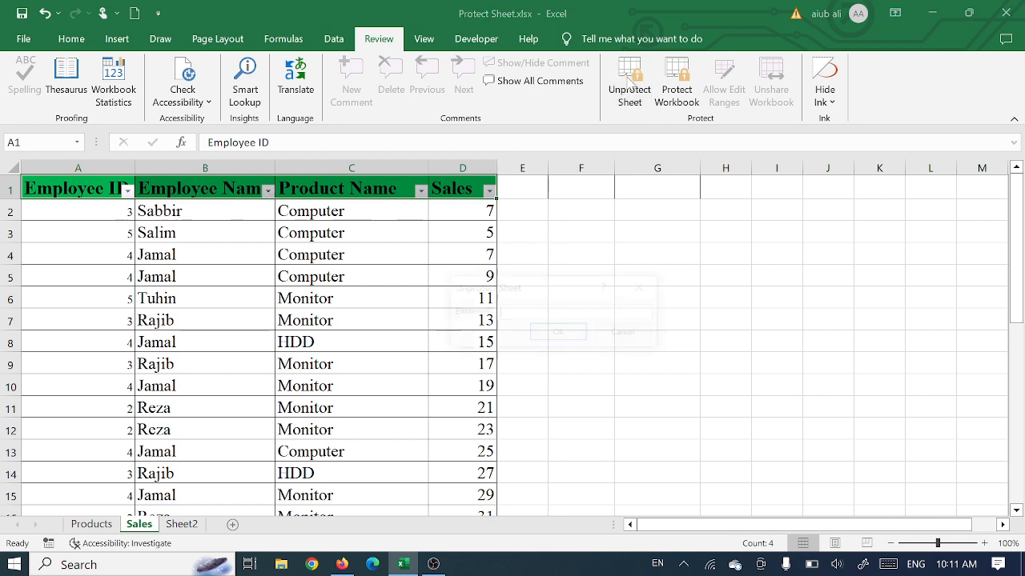
text(12)
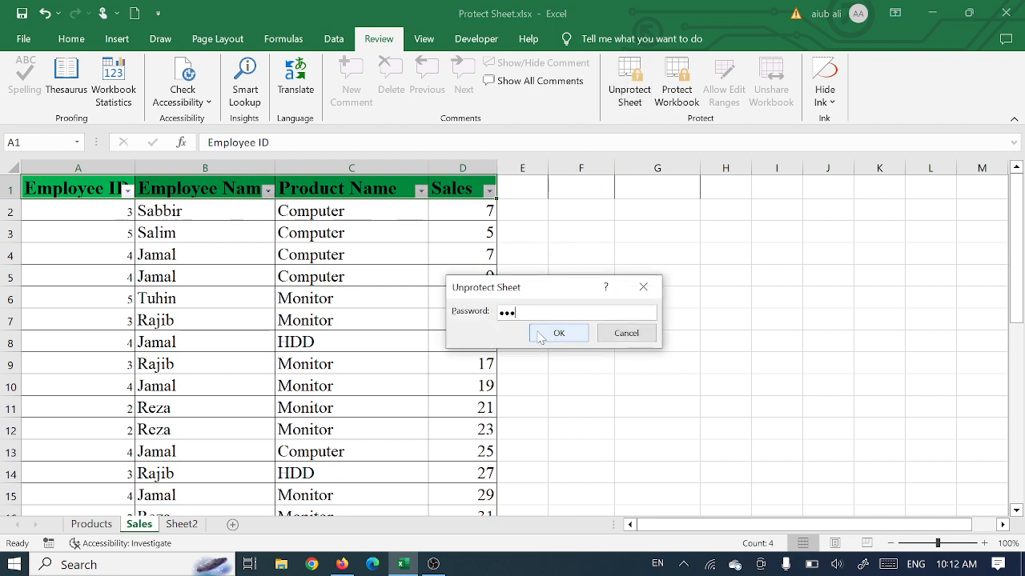
text(3)
click(558, 332)
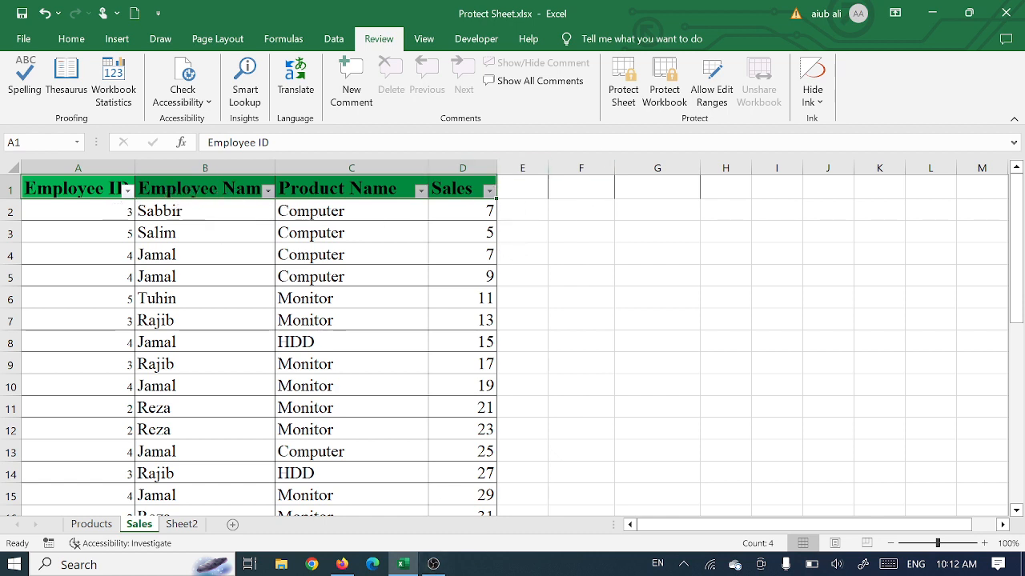
Step: Protect the Sales sheet without a password, additionally allowing Use AutoFilter, and remove that protection again
click(626, 78)
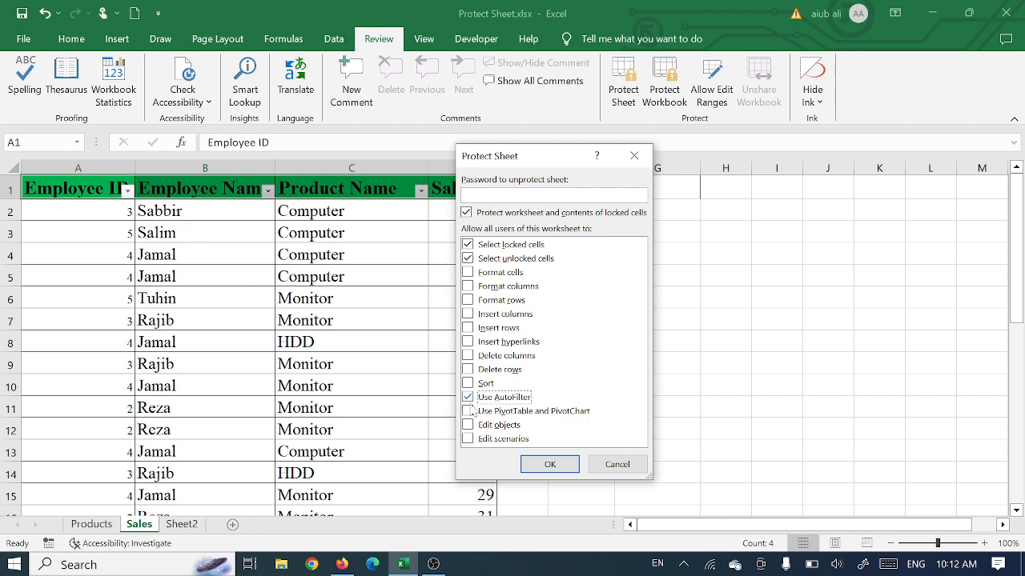
click(556, 466)
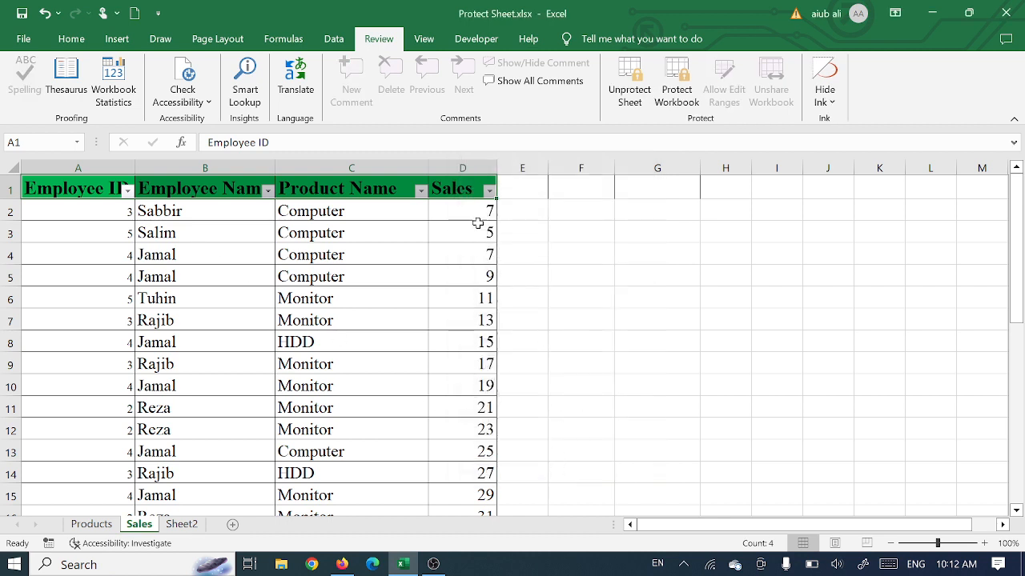
click(629, 80)
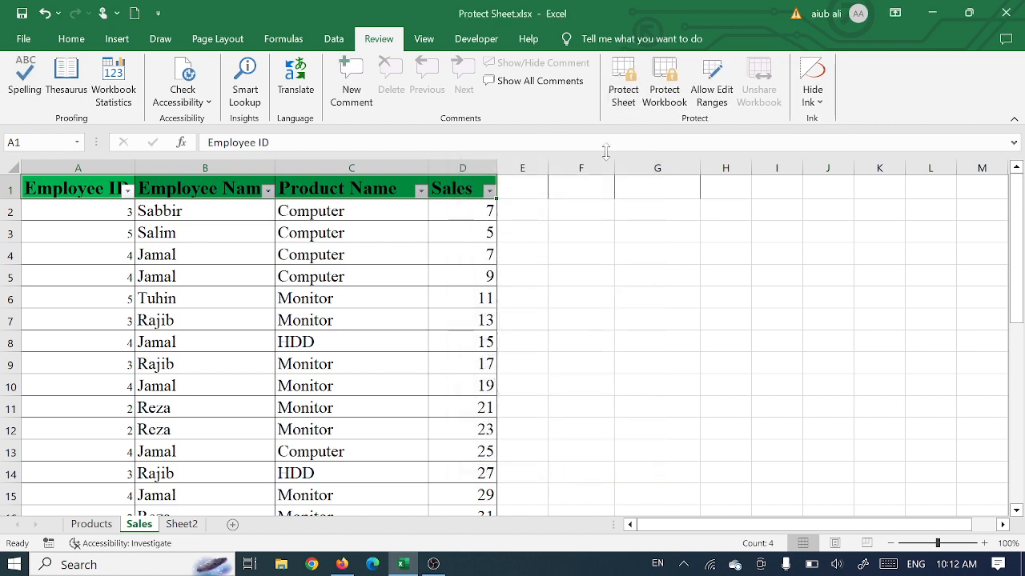
Step: Protect the Sales sheet with a confirmed password, allowing users to select locked and unlocked cells and use AutoFilter
click(623, 90)
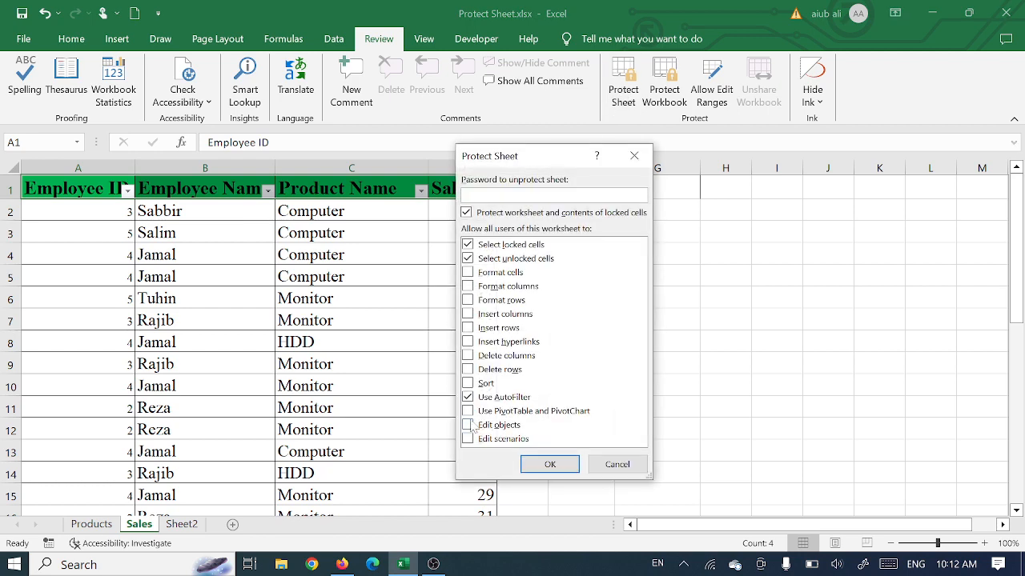
text(123)
click(562, 463)
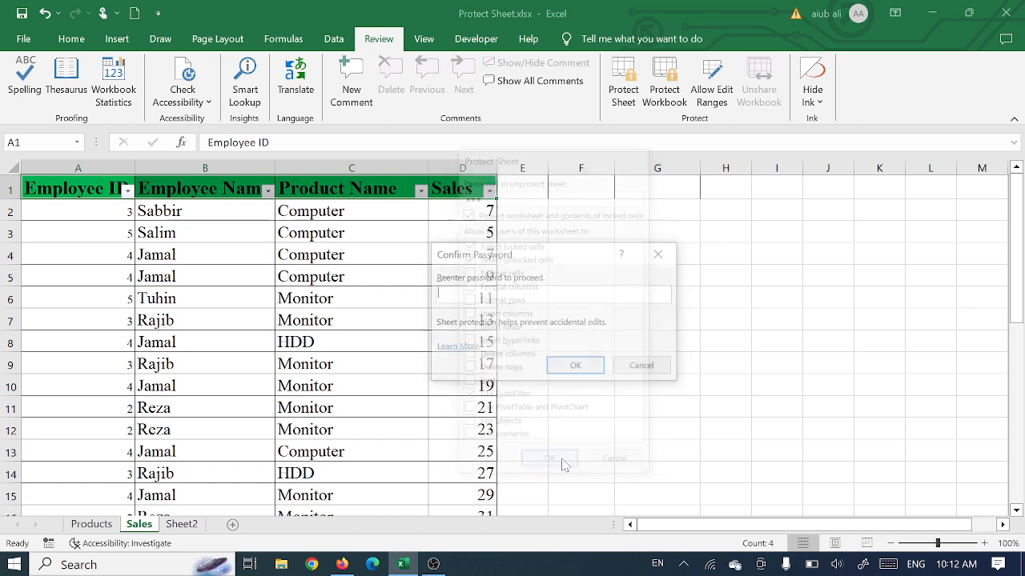
text(123)
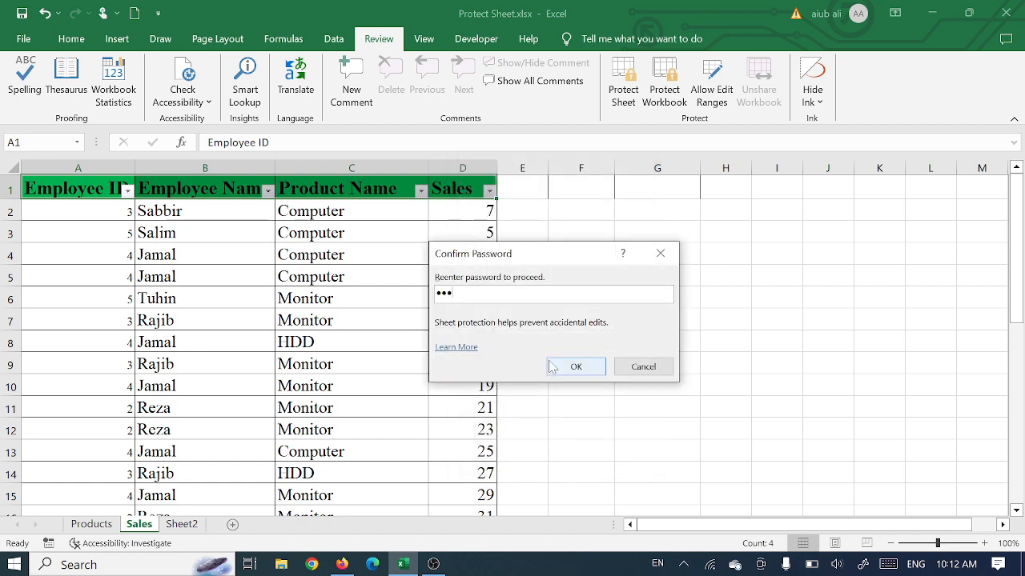
click(552, 366)
Step: Test the protected Sales sheet by opening the Product Name filter list and trying to edit cell F6
click(421, 191)
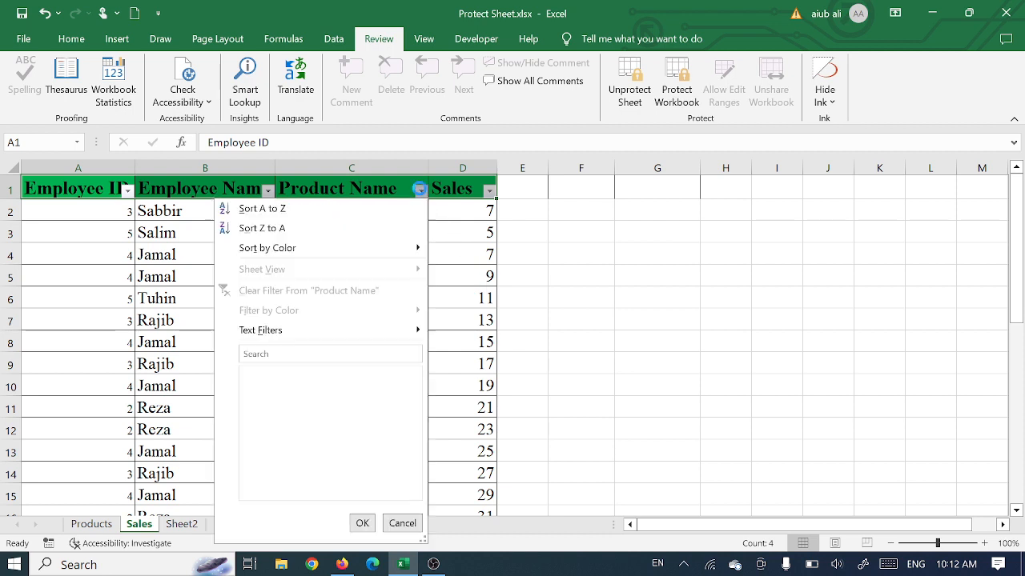
click(515, 364)
click(608, 298)
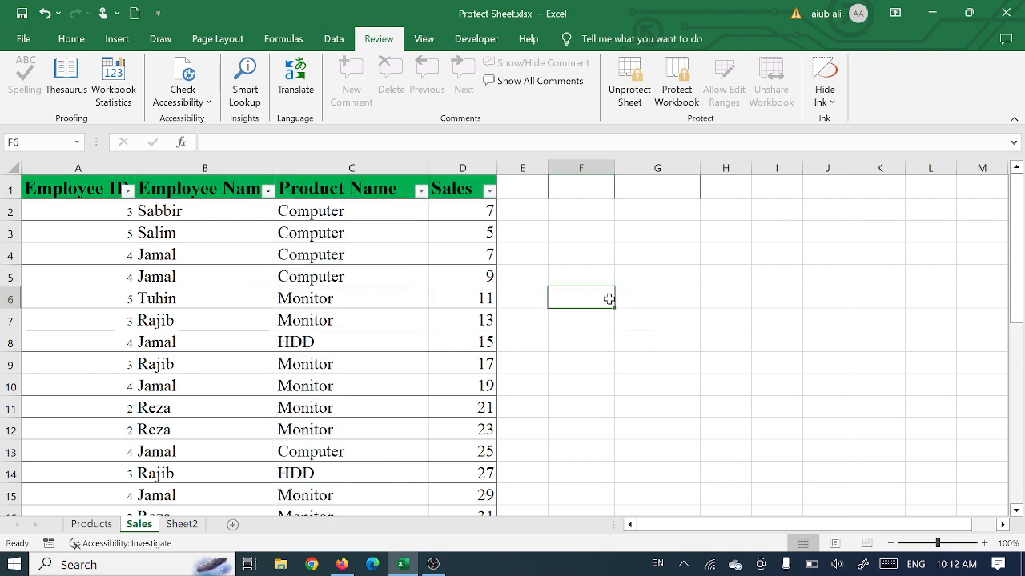
double_click(609, 298)
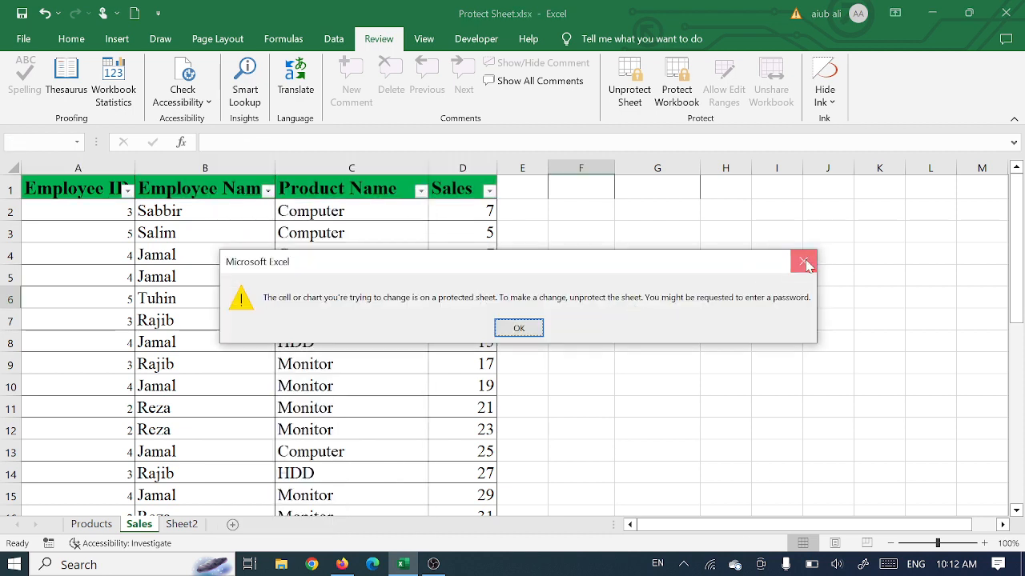
click(804, 261)
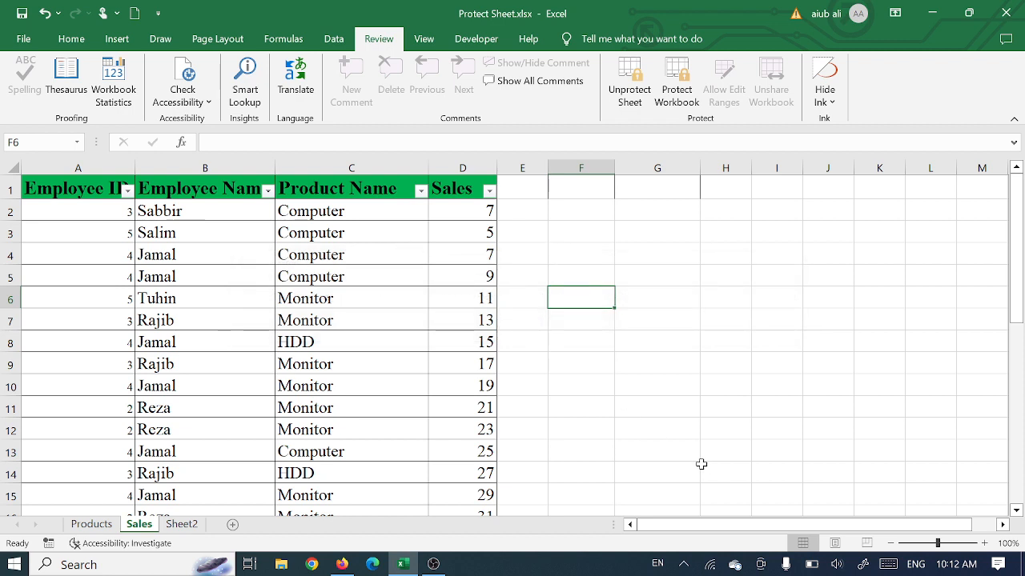